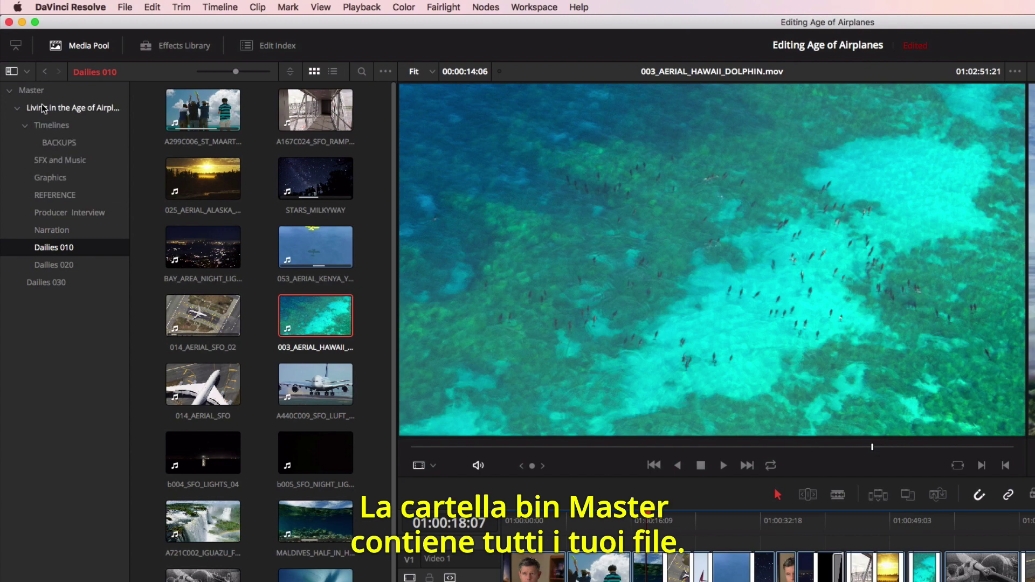
- List the clips in the Dailies 020 bin of the Media Pool
{"action": "left_click", "coordinate": [31, 92]}
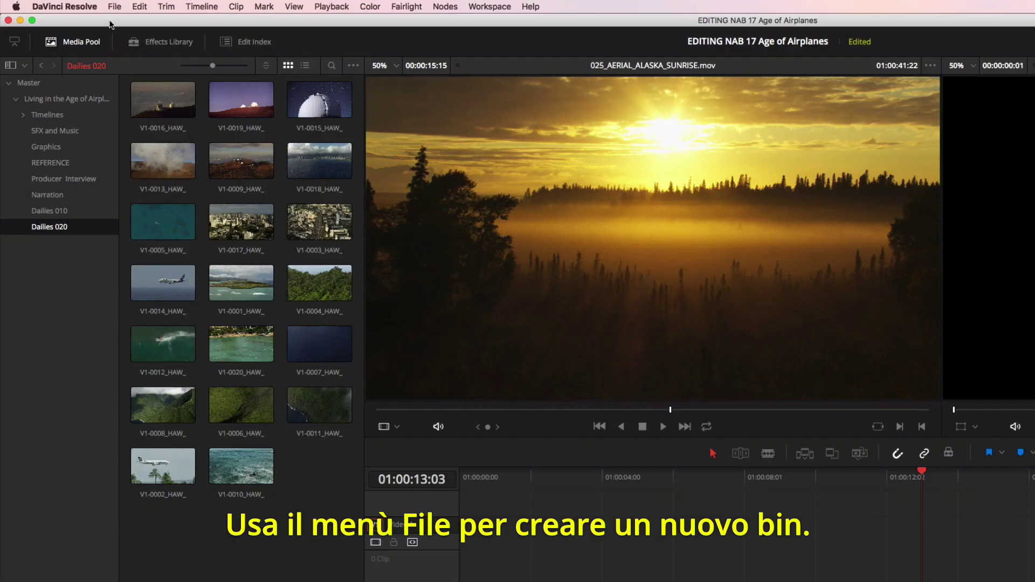
- Create a new bin from the File menu and name it 'Dailies 030'
{"action": "left_click", "coordinate": [78, 4]}
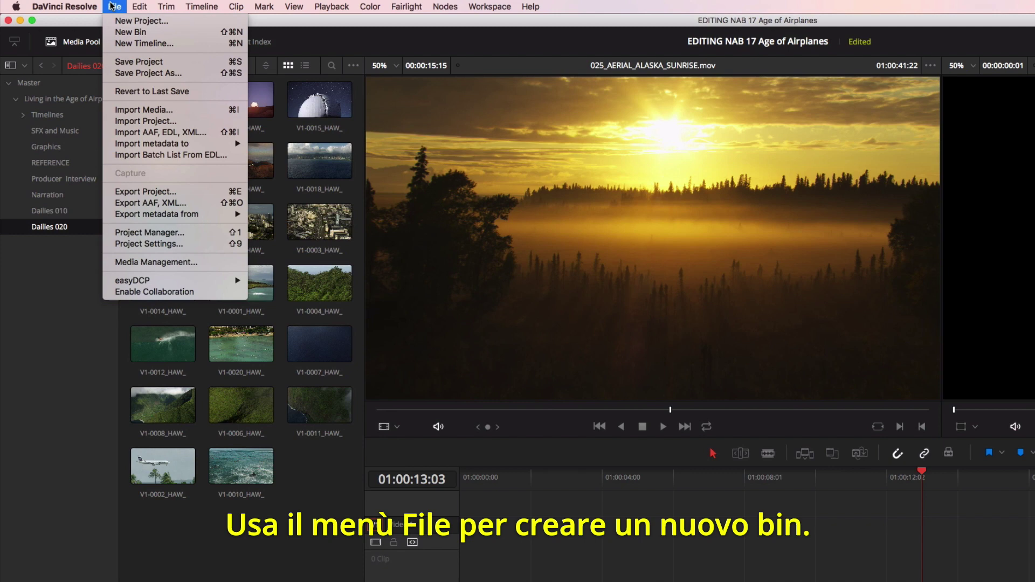
{"action": "left_click", "coordinate": [130, 32]}
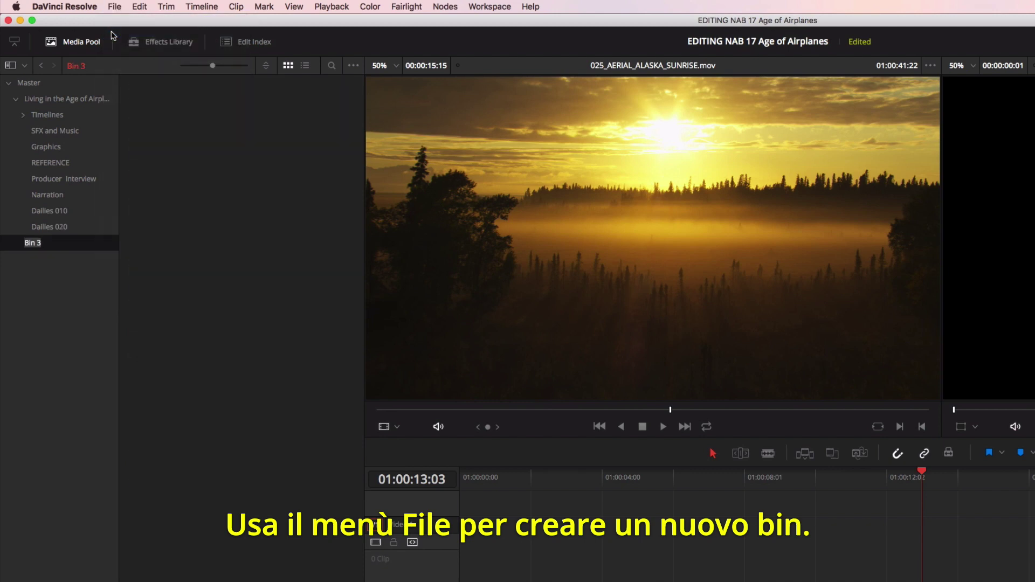
{"action": "type", "text": "Dailies 03"}
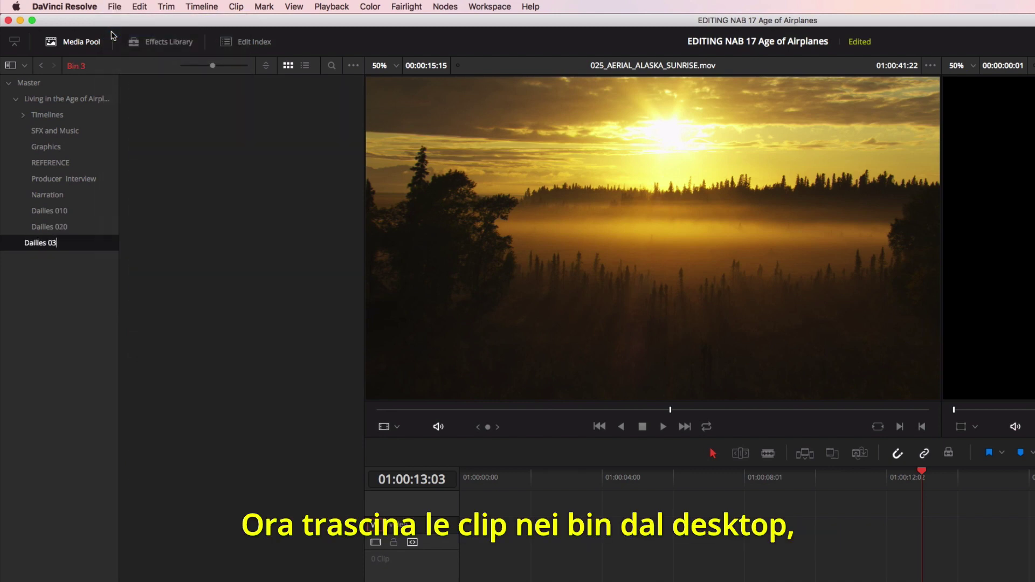
{"action": "type", "text": "0"}
{"action": "key", "text": "Return"}
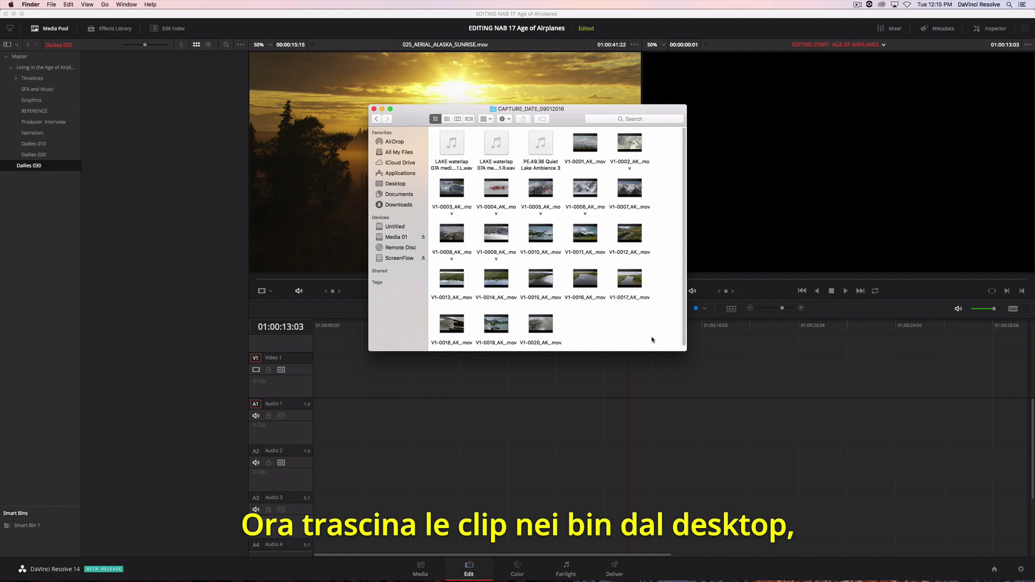
- Import every file from the CAPTURE_DATE_09012016 folder into Dailies 030
{"action": "left_click_drag", "start_coordinate": [652, 339], "coordinate": [448, 139]}
{"action": "left_click_drag", "start_coordinate": [452, 143], "coordinate": [123, 182]}
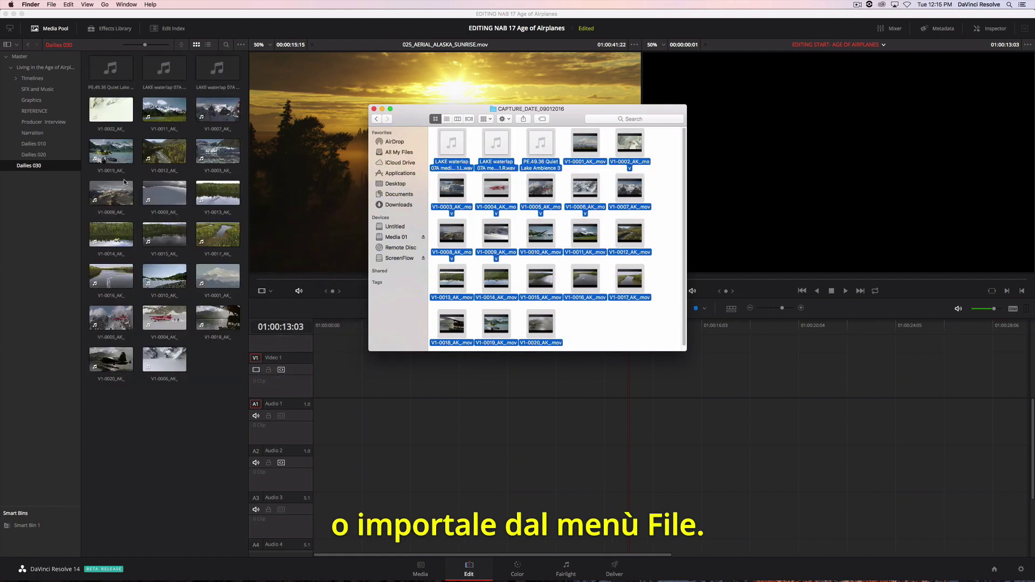
{"action": "left_click", "coordinate": [116, 180]}
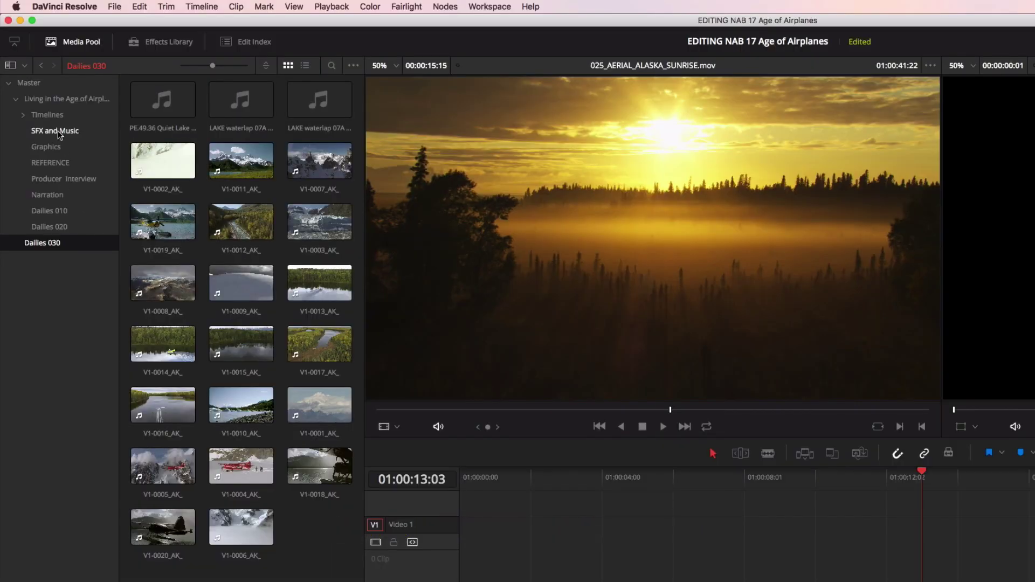
- Move the three lake audio clips into the SFX and Music bin through its own window
{"action": "right_click", "coordinate": [39, 90]}
{"action": "left_click", "coordinate": [73, 178]}
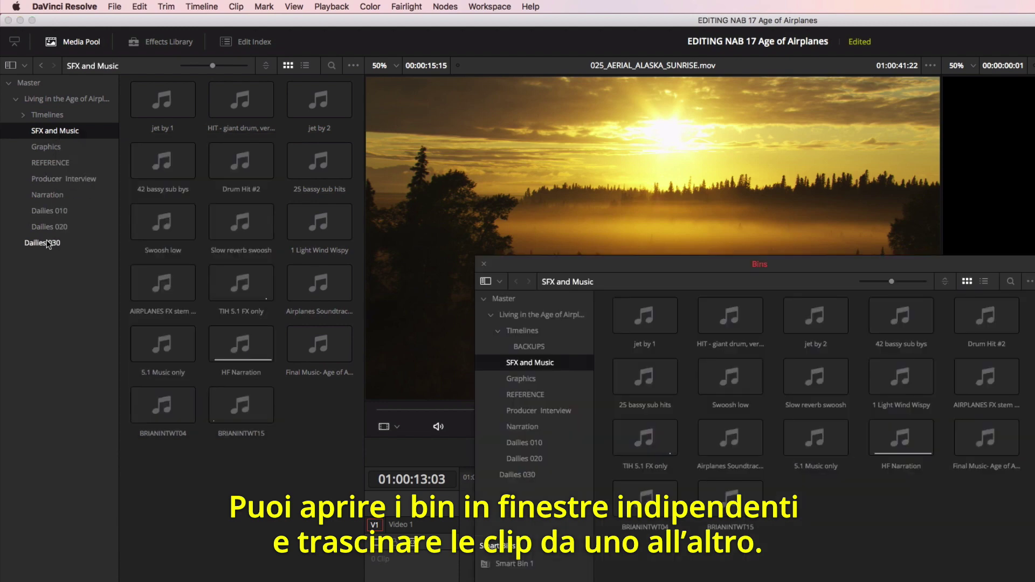
{"action": "left_click_drag", "start_coordinate": [128, 106], "coordinate": [930, 527]}
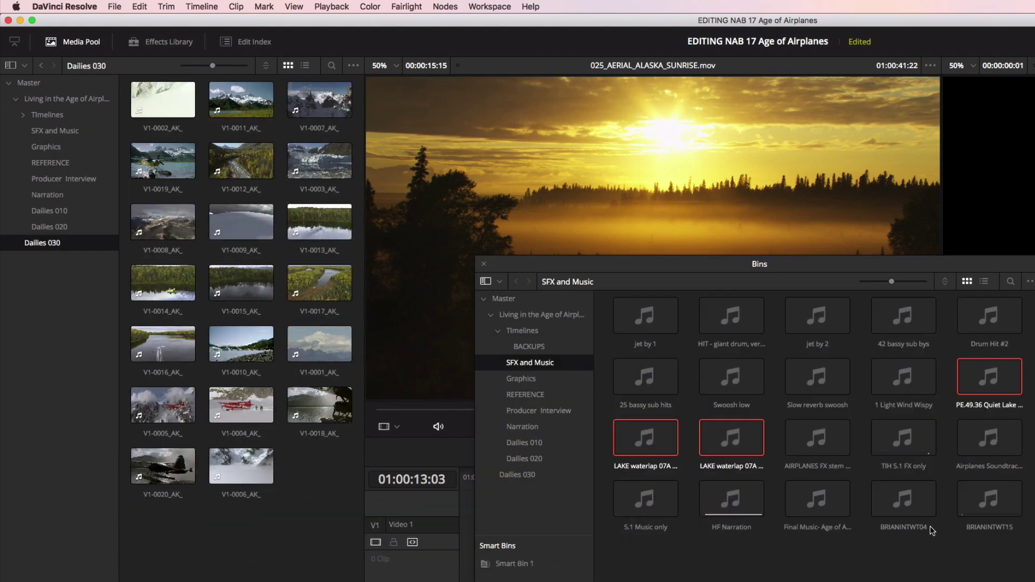
{"action": "left_click", "coordinate": [484, 263]}
- Try a list view with basic columns, then show Dailies 010 as thumbnails
{"action": "left_click_drag", "start_coordinate": [213, 65], "coordinate": [216, 65]}
{"action": "left_click", "coordinate": [304, 66]}
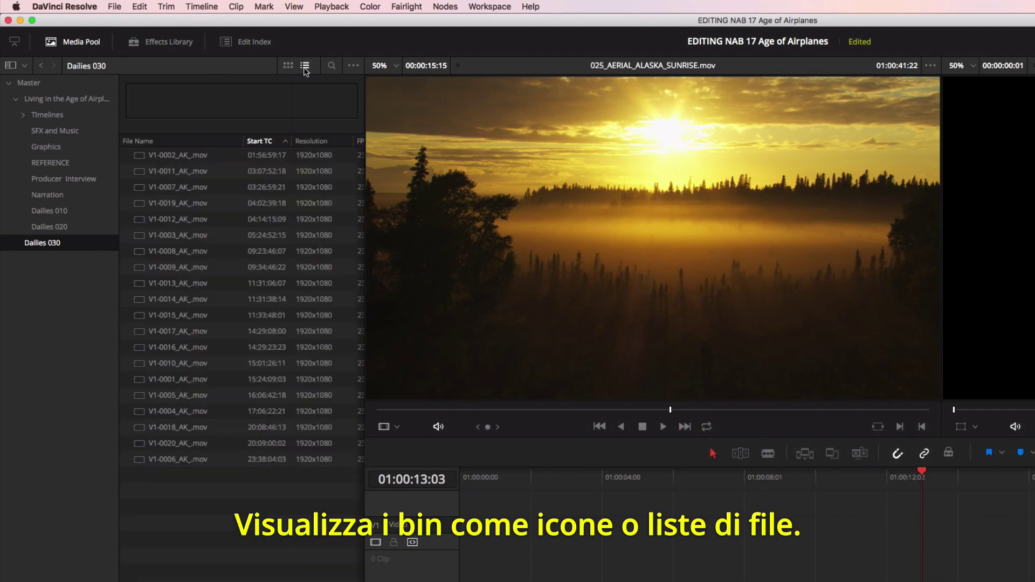
{"action": "right_click", "coordinate": [265, 141]}
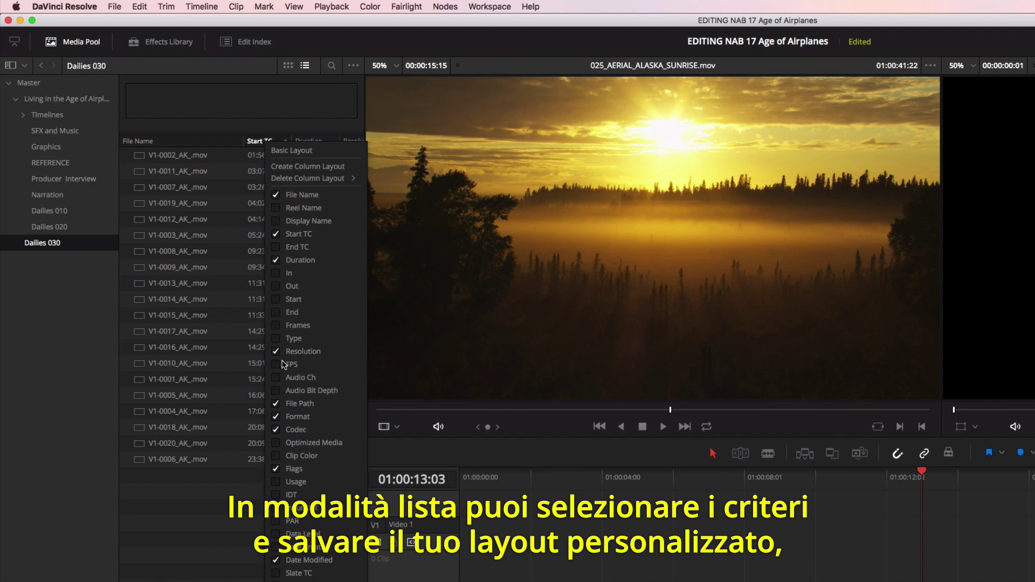
{"action": "left_click", "coordinate": [292, 150]}
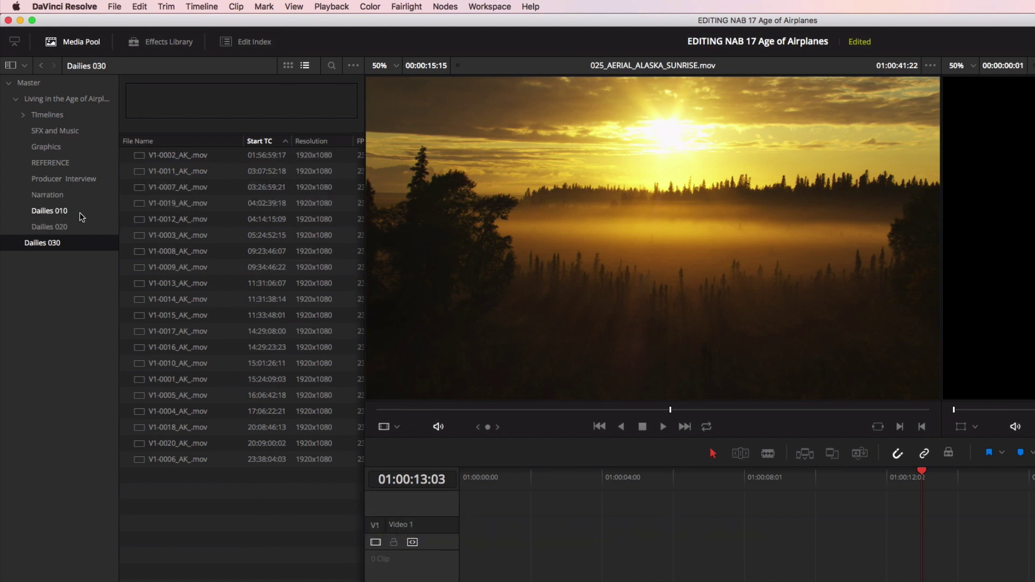
{"action": "left_click", "coordinate": [81, 216]}
{"action": "left_click", "coordinate": [290, 67]}
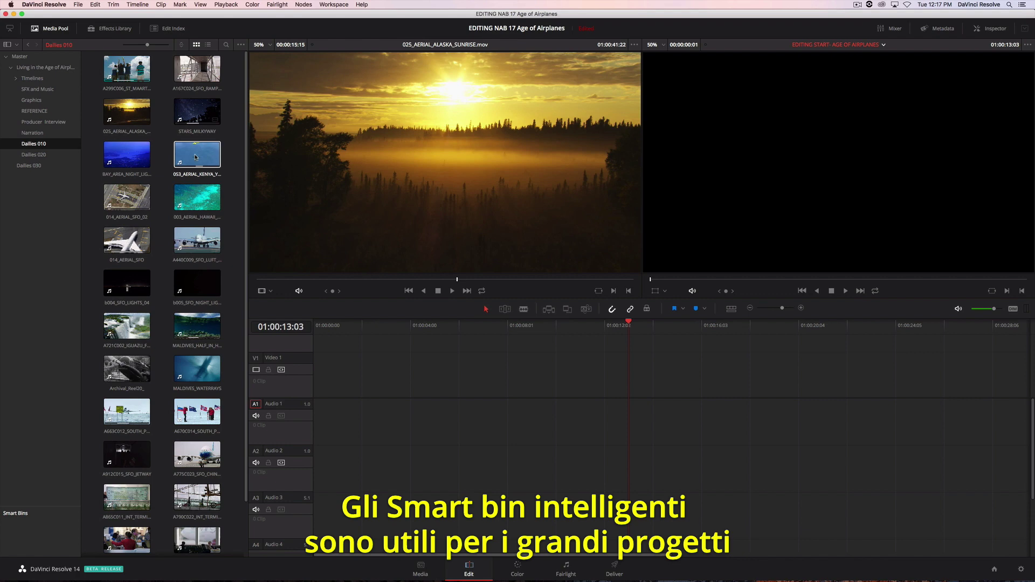
- Add Smart Bin 0 with rules Keywords contains 'aerial' and Keywords contains 'plane'
{"action": "right_click", "coordinate": [44, 530]}
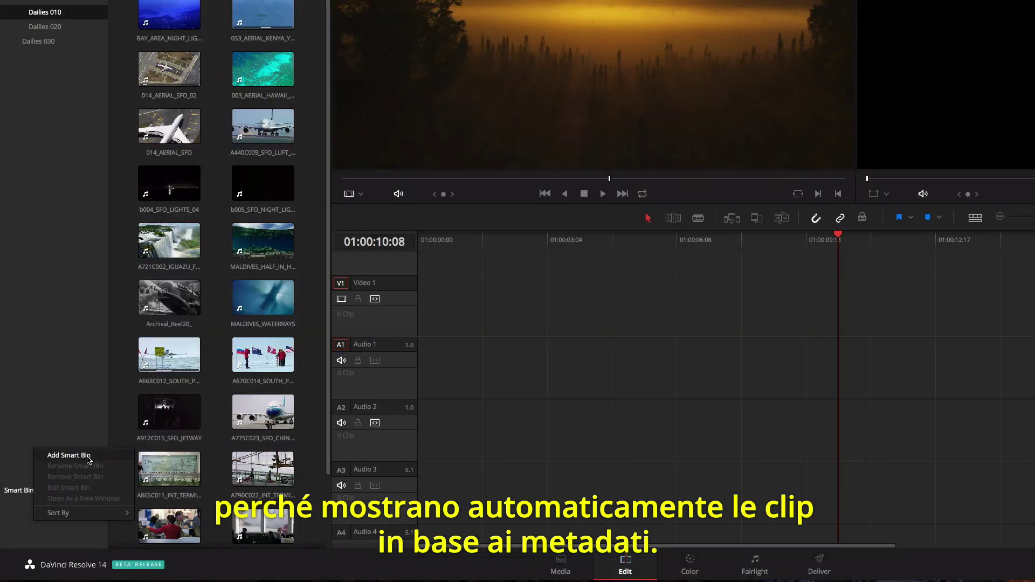
{"action": "left_click", "coordinate": [88, 478]}
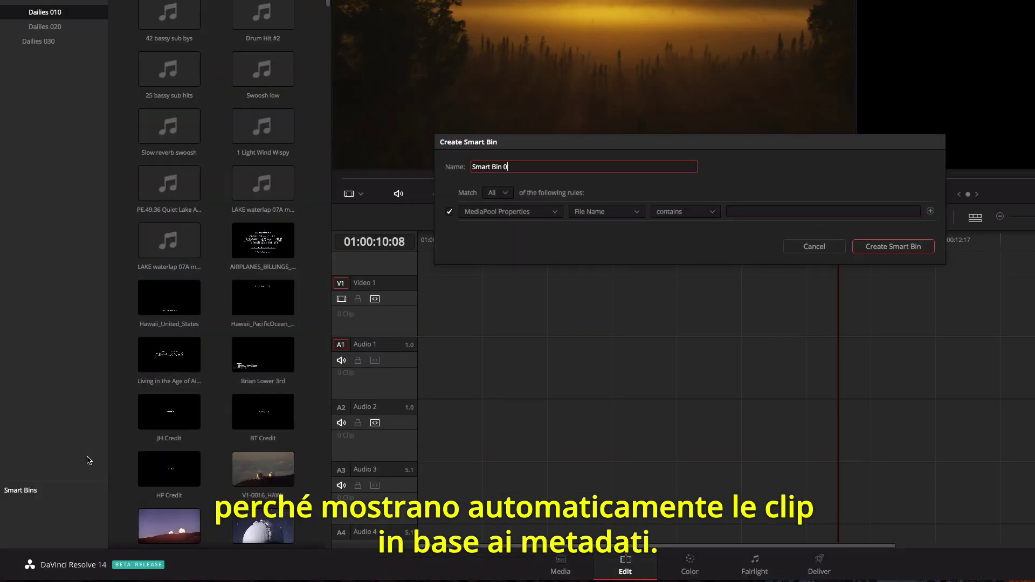
{"action": "left_click", "coordinate": [629, 213]}
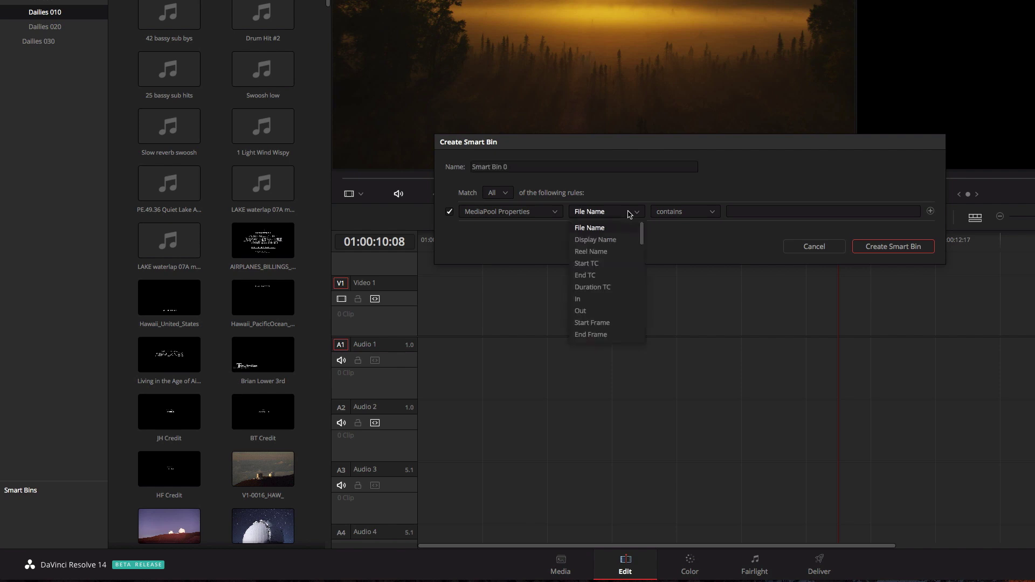
{"action": "scroll", "coordinate": [629, 269], "scroll_direction": "down", "scroll_amount": 5}
{"action": "left_click", "coordinate": [619, 336]}
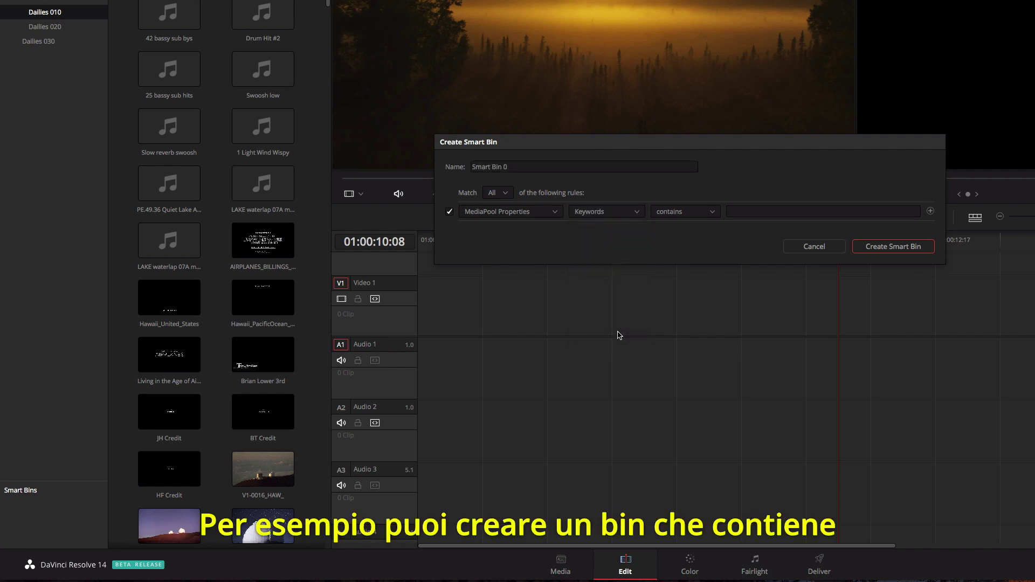
{"action": "left_click", "coordinate": [742, 211]}
{"action": "type", "text": "aerial"}
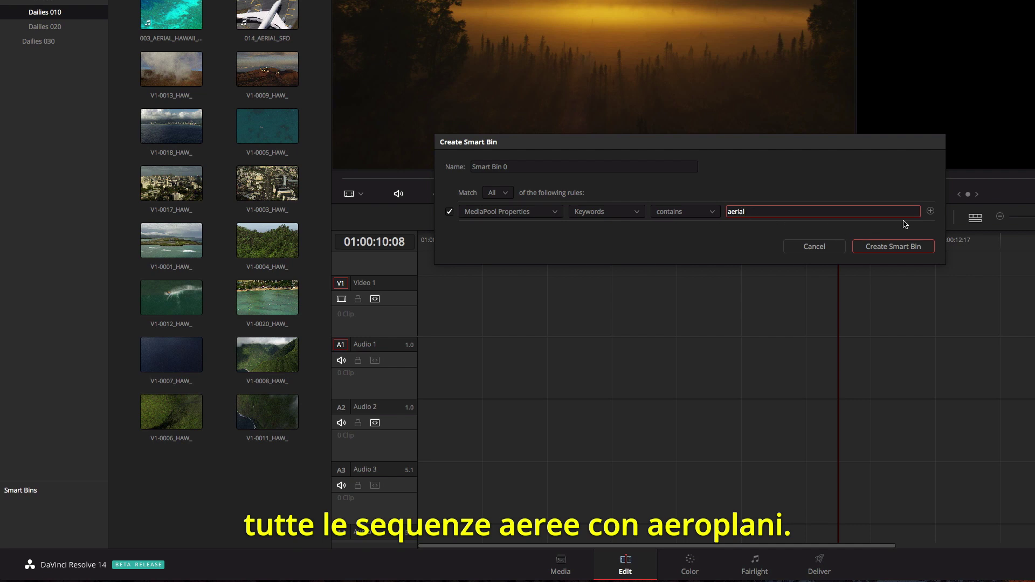
{"action": "left_click", "coordinate": [931, 212]}
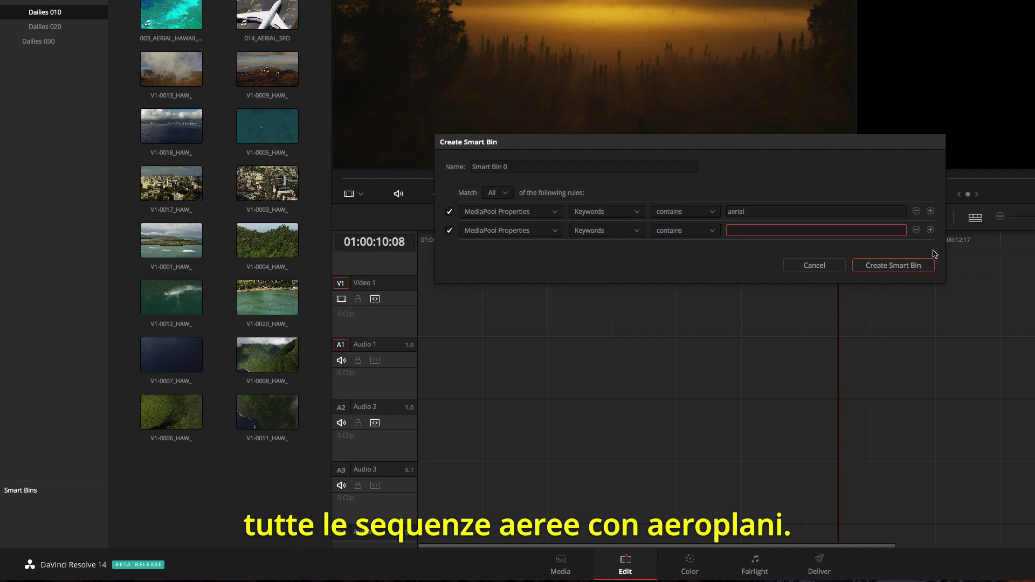
{"action": "type", "text": "plane"}
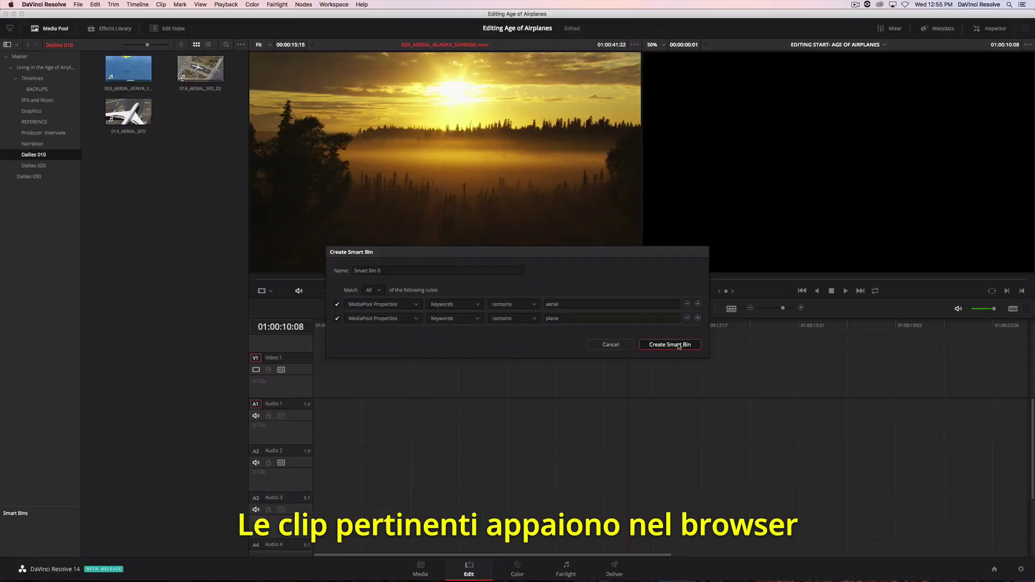
{"action": "left_click", "coordinate": [894, 266]}
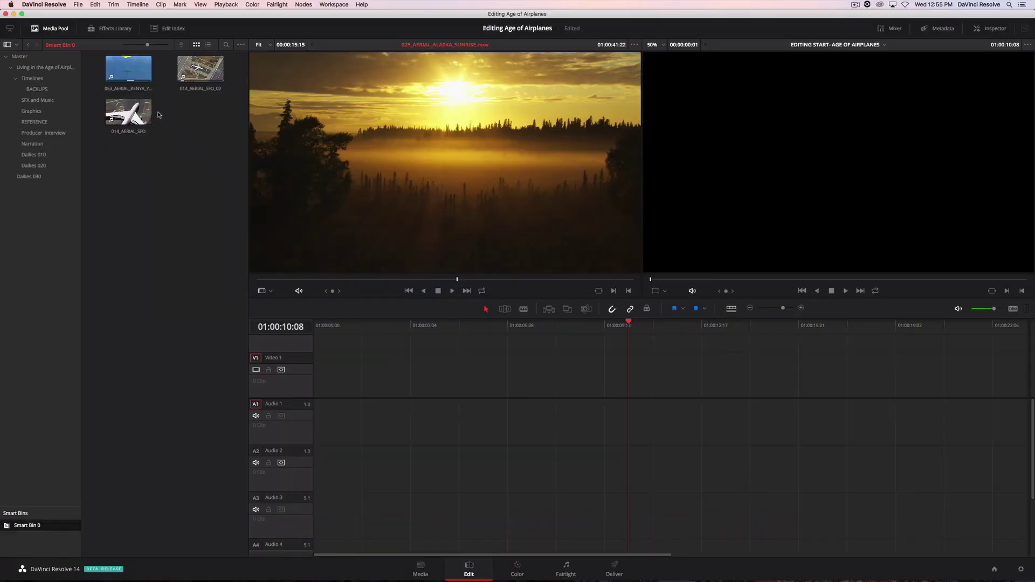
- Drop all three Smart Bin 0 clips onto Video 1/Audio 1 and scrub through them
{"action": "left_click_drag", "start_coordinate": [96, 60], "coordinate": [199, 128]}
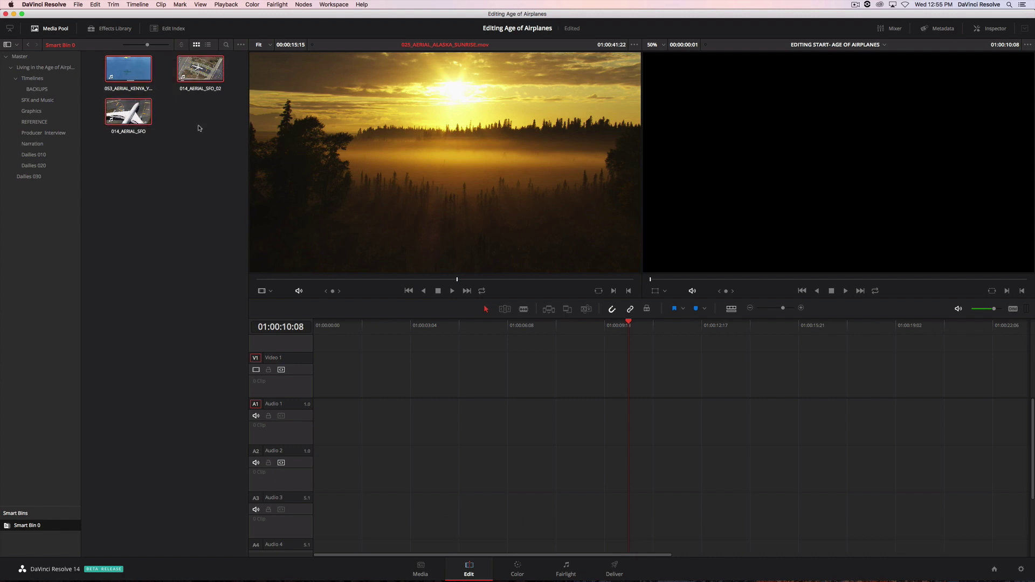
{"action": "left_click_drag", "start_coordinate": [195, 77], "coordinate": [312, 389]}
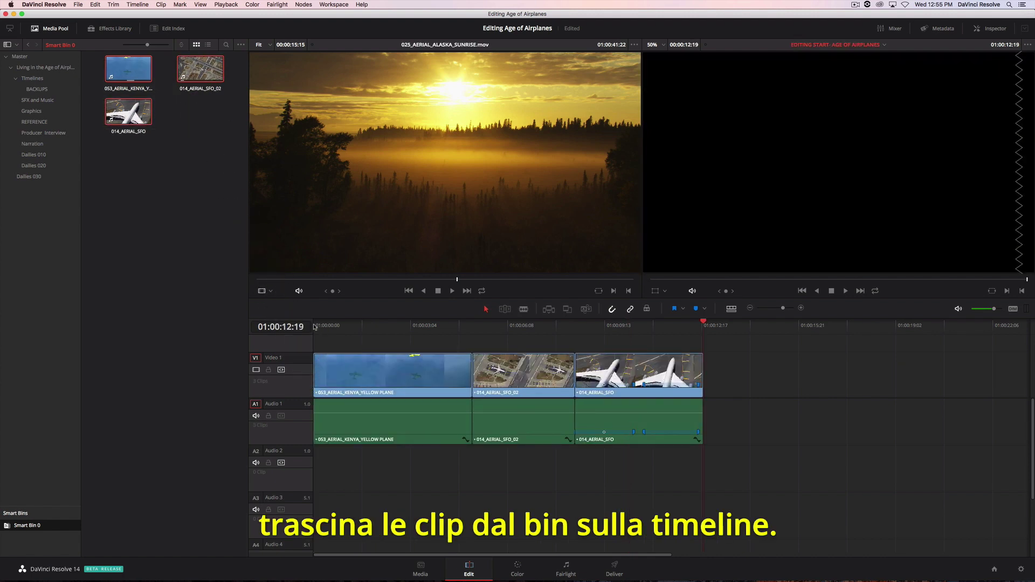
{"action": "left_click_drag", "start_coordinate": [314, 326], "coordinate": [660, 348]}
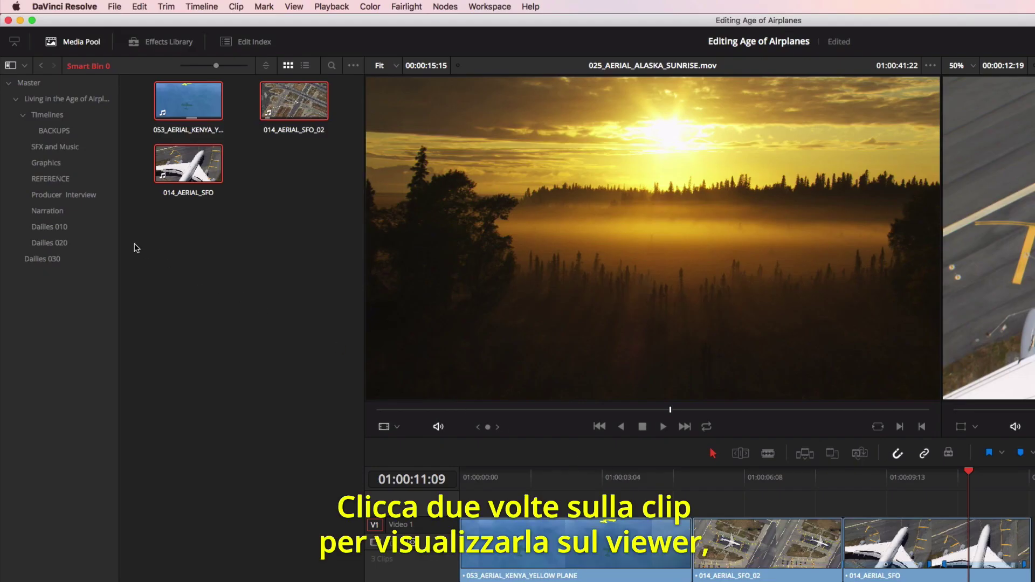
- Mark In and Out on A299C006_ST_MAARTEN_LANDING_W_PEOPLE and append it to the timeline end
{"action": "left_click", "coordinate": [77, 229]}
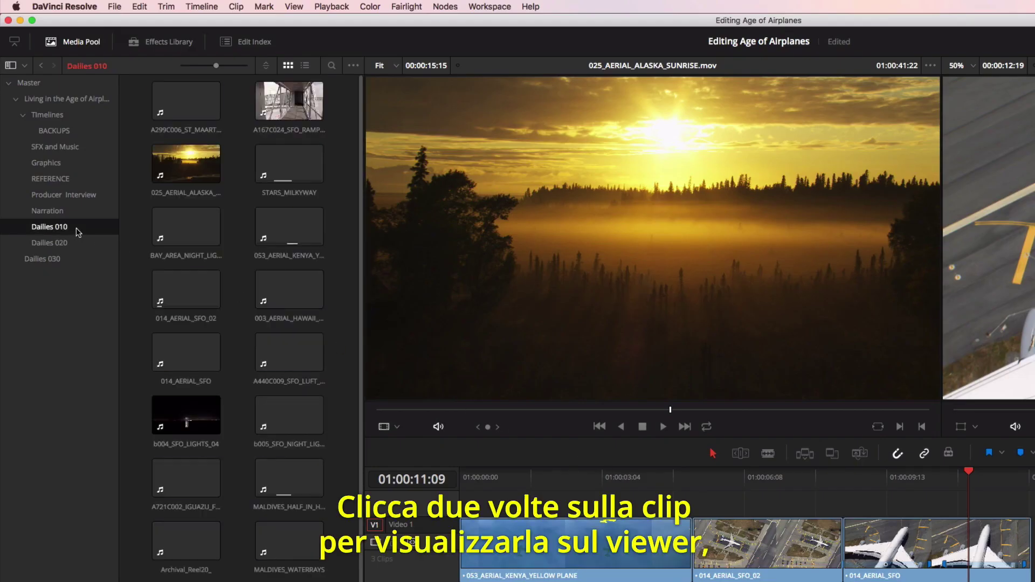
{"action": "double_click", "coordinate": [195, 108]}
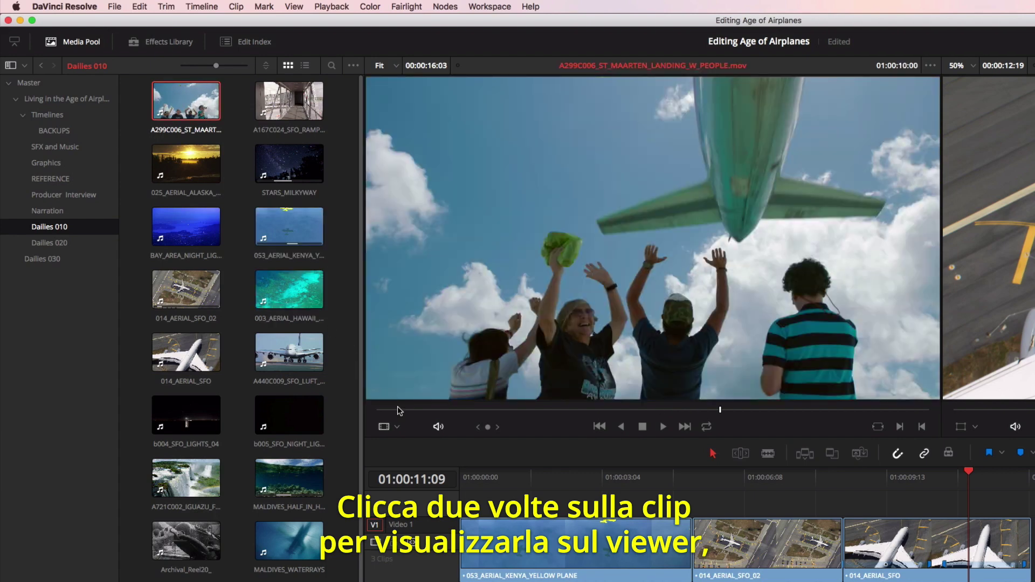
{"action": "left_click_drag", "start_coordinate": [399, 411], "coordinate": [480, 419]}
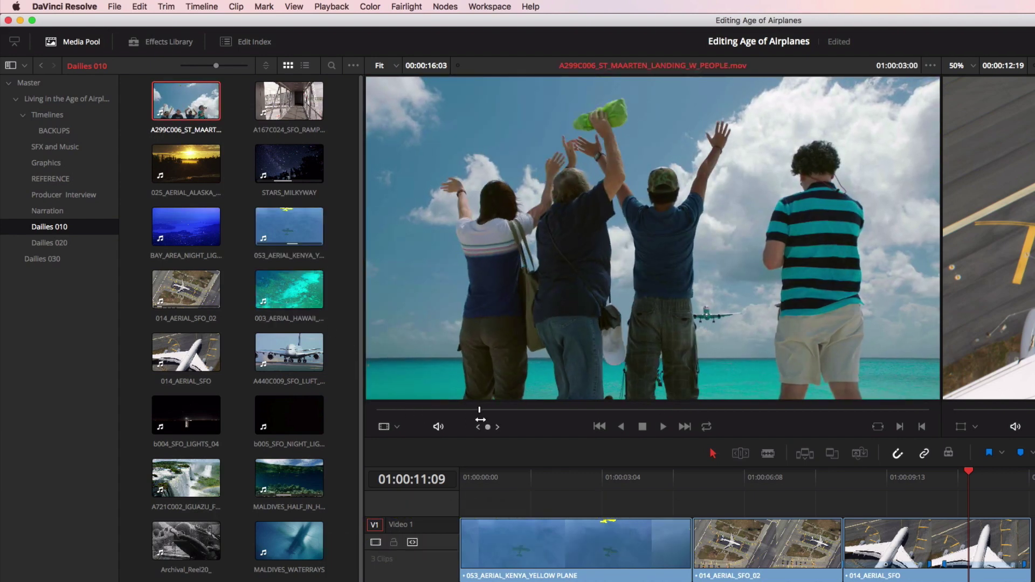
{"action": "key", "text": "i"}
{"action": "key", "text": "l"}
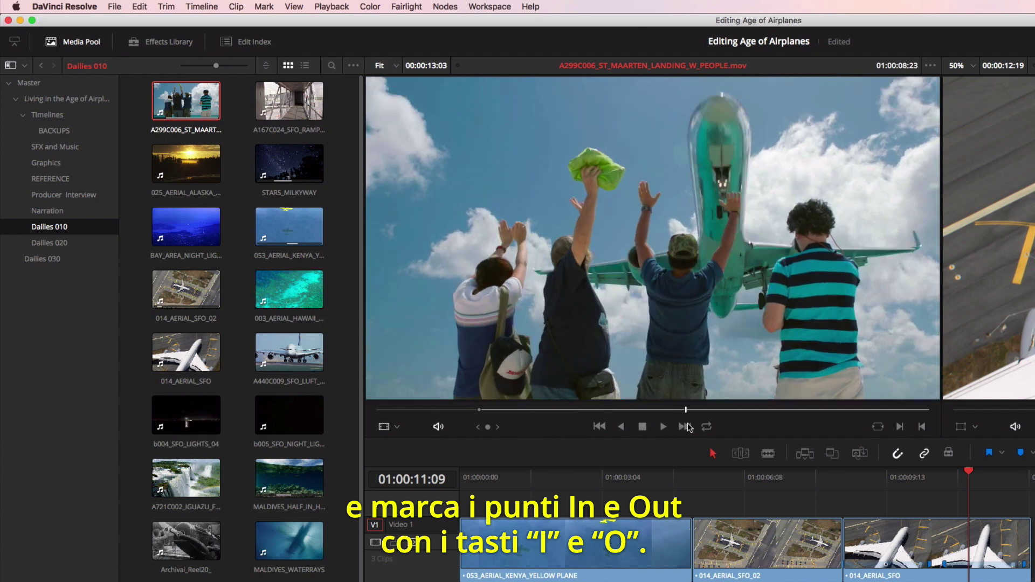
{"action": "key", "text": "o"}
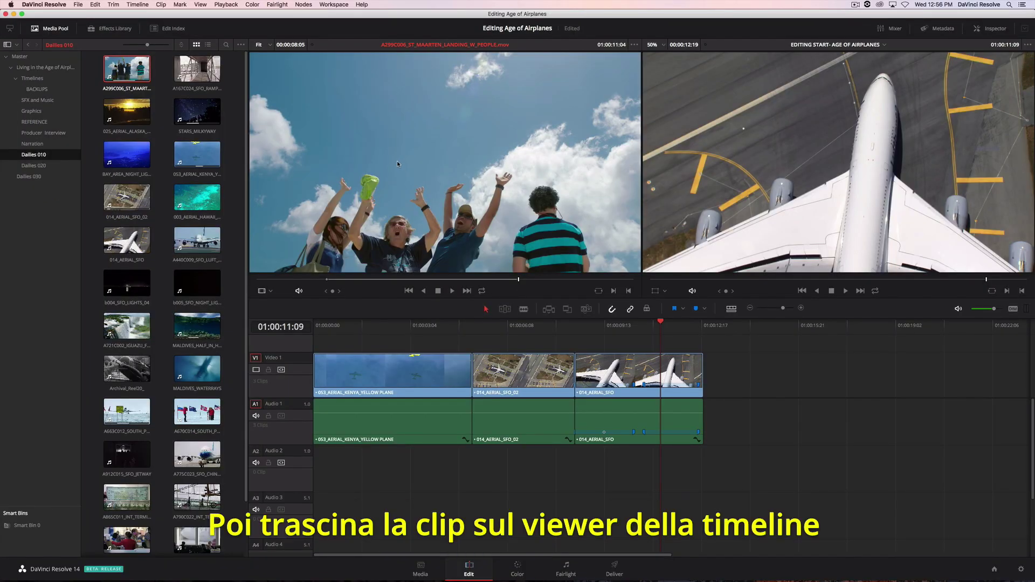
{"action": "left_click_drag", "start_coordinate": [397, 161], "coordinate": [869, 163]}
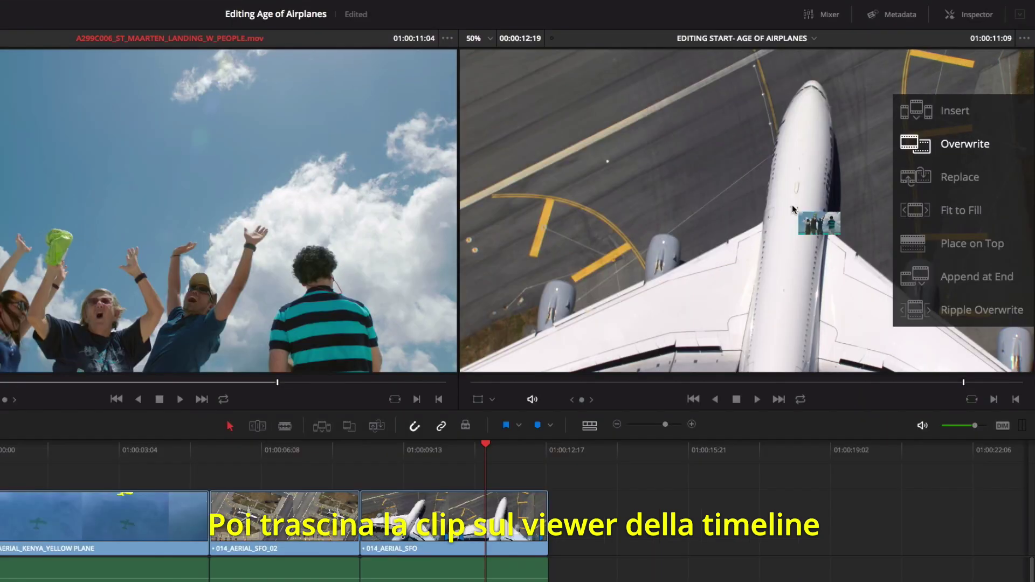
{"action": "left_click_drag", "start_coordinate": [792, 209], "coordinate": [924, 281]}
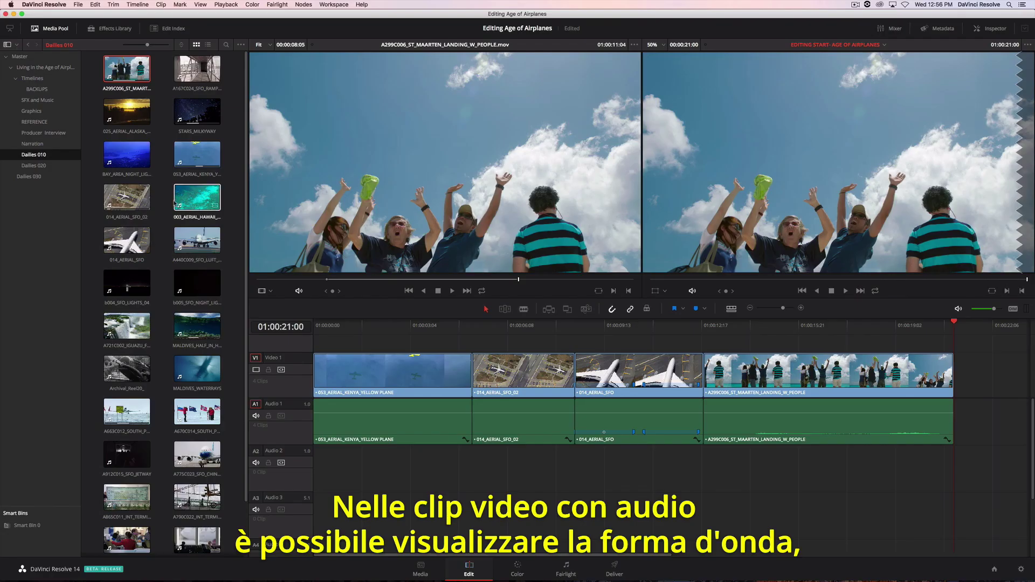
- Load 01_Brian_Int_Edit from Producer Interview with a zoomed audio waveform shown
{"action": "left_click", "coordinate": [43, 133]}
{"action": "double_click", "coordinate": [201, 70]}
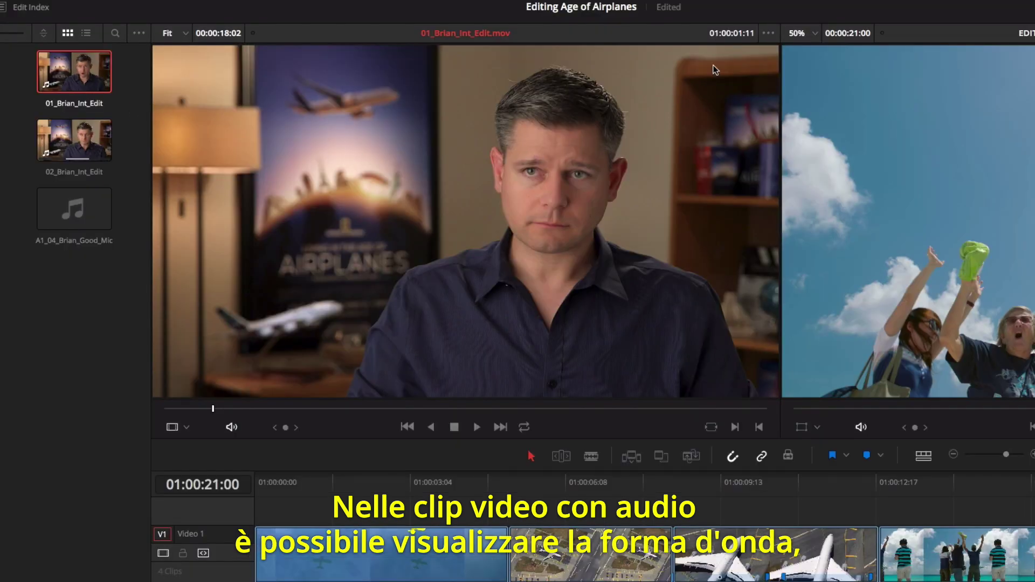
{"action": "left_click", "coordinate": [768, 33]}
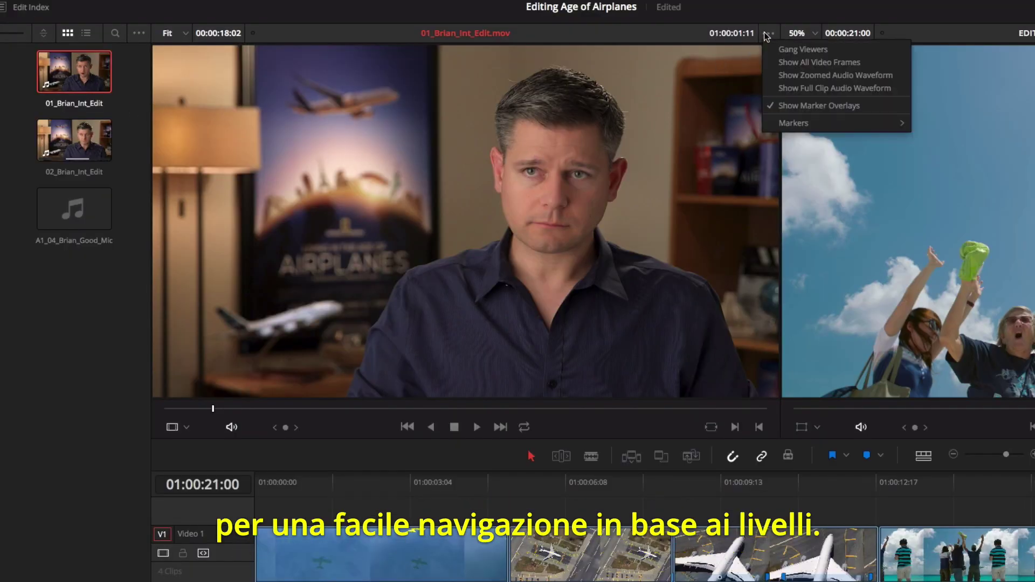
{"action": "left_click", "coordinate": [783, 75]}
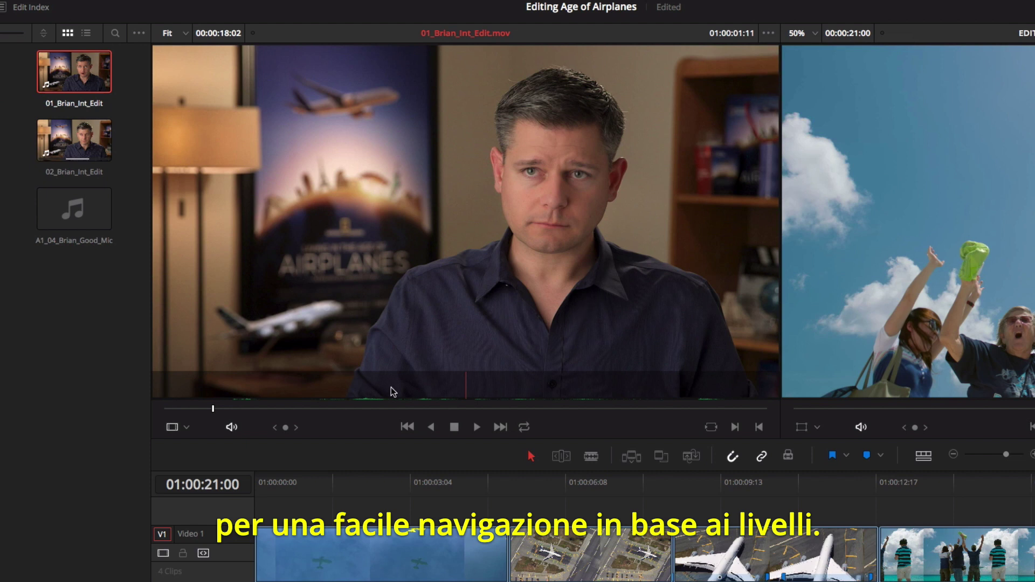
- Mark the In point where the interview begins and find where the answer ends
{"action": "left_click_drag", "start_coordinate": [227, 415], "coordinate": [345, 425]}
{"action": "key", "text": "i"}
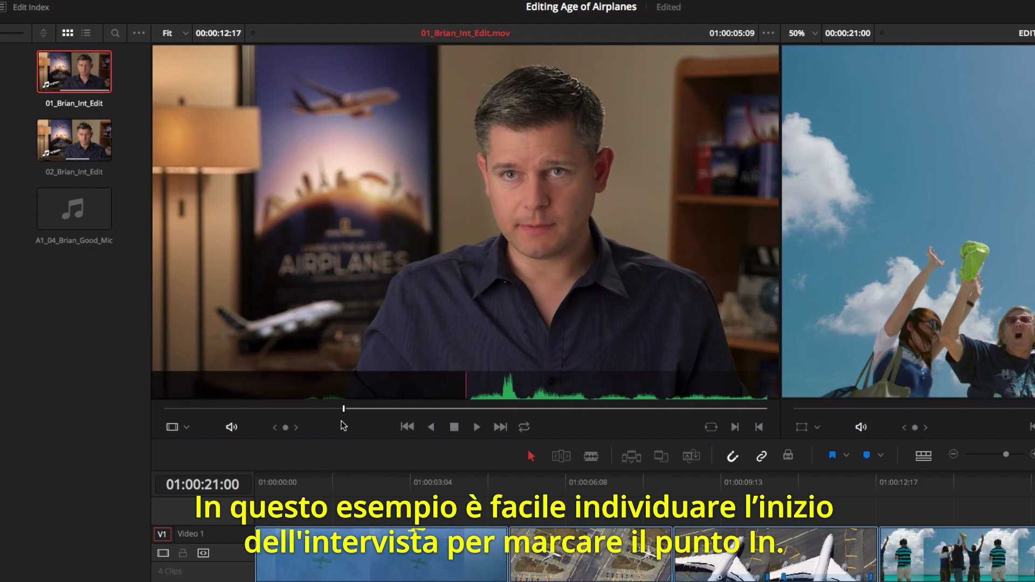
{"action": "key", "text": "space"}
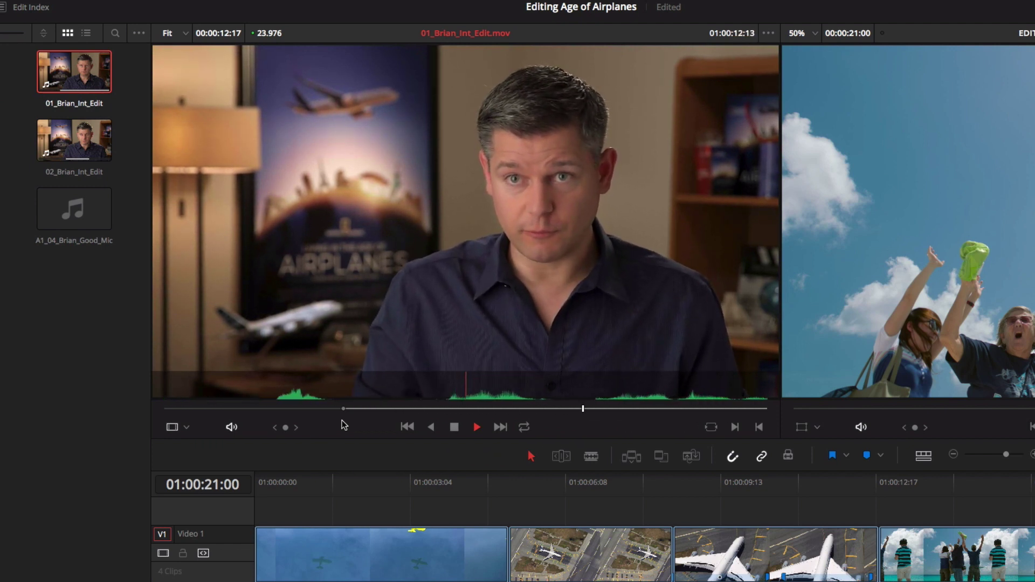
{"action": "key", "text": "space"}
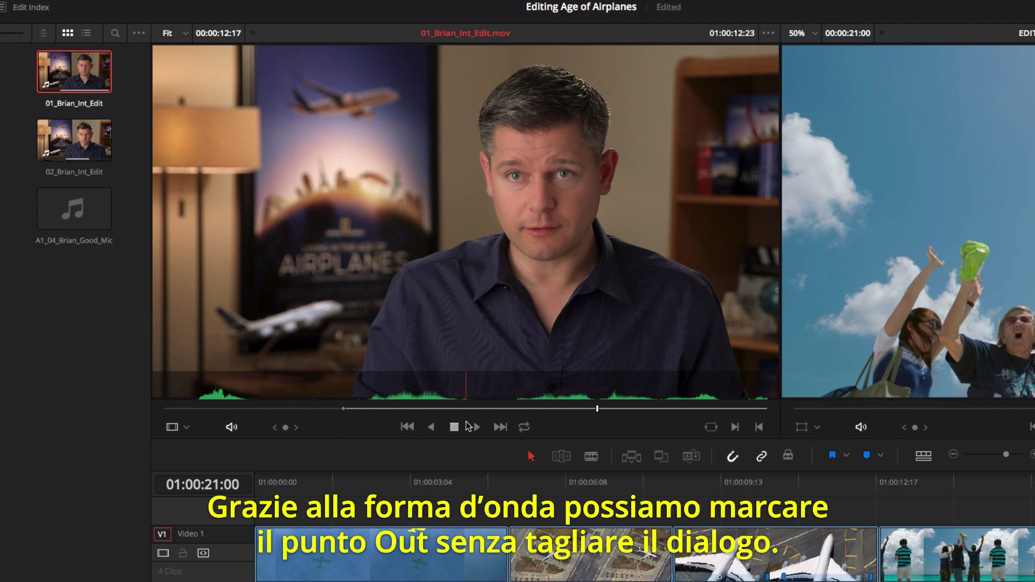
{"action": "mouse_move", "coordinate": [597, 414]}
{"action": "left_mouse_down"}
{"action": "mouse_move", "coordinate": [617, 413]}
{"action": "mouse_move", "coordinate": [603, 414]}
{"action": "left_mouse_up"}
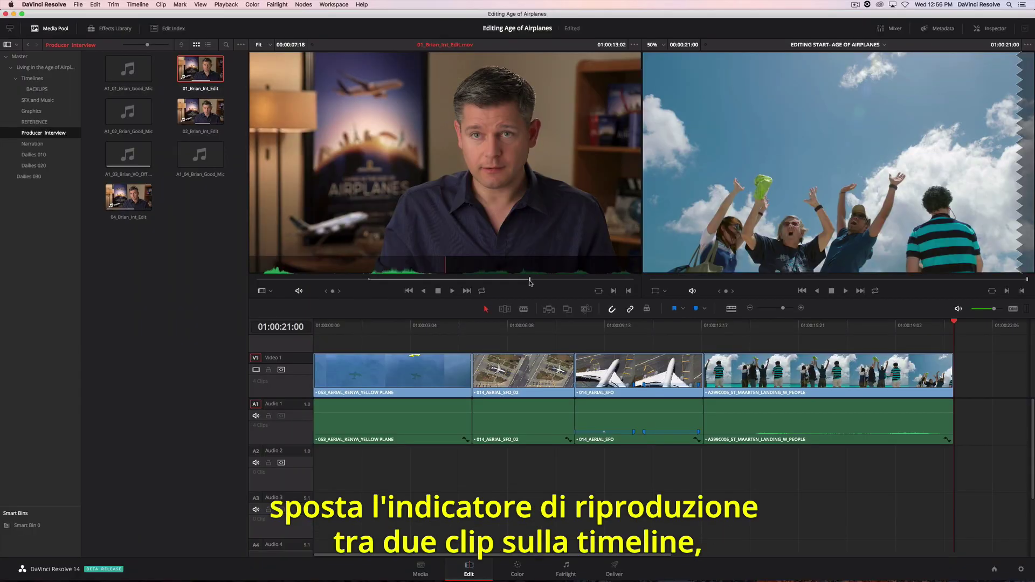
- Insert 01_Brian_Int_Edit at the first cut and add only 02_Brian_Int_Edit's audio
{"action": "left_click_drag", "start_coordinate": [954, 323], "coordinate": [466, 327]}
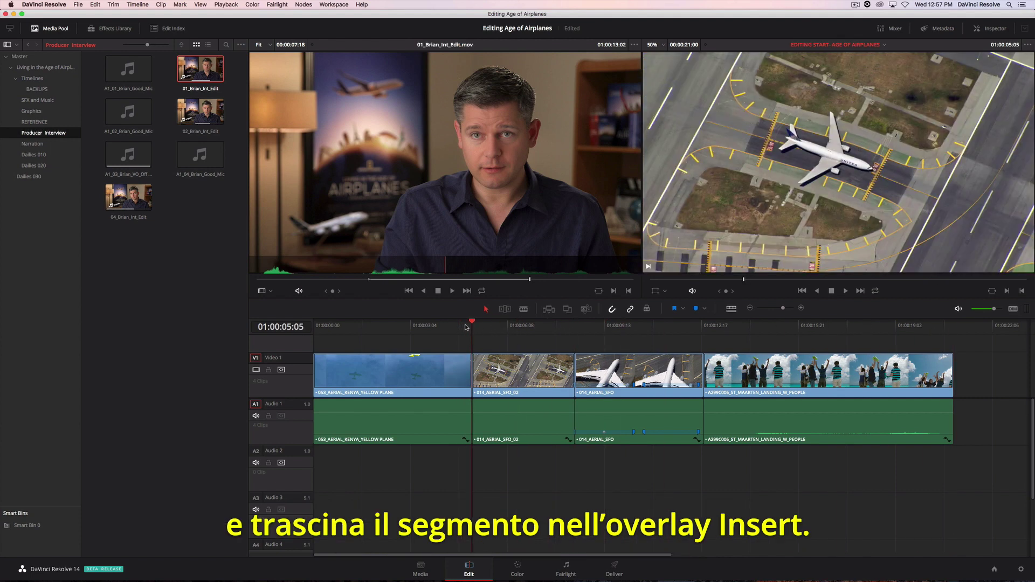
{"action": "left_click_drag", "start_coordinate": [412, 199], "coordinate": [952, 97]}
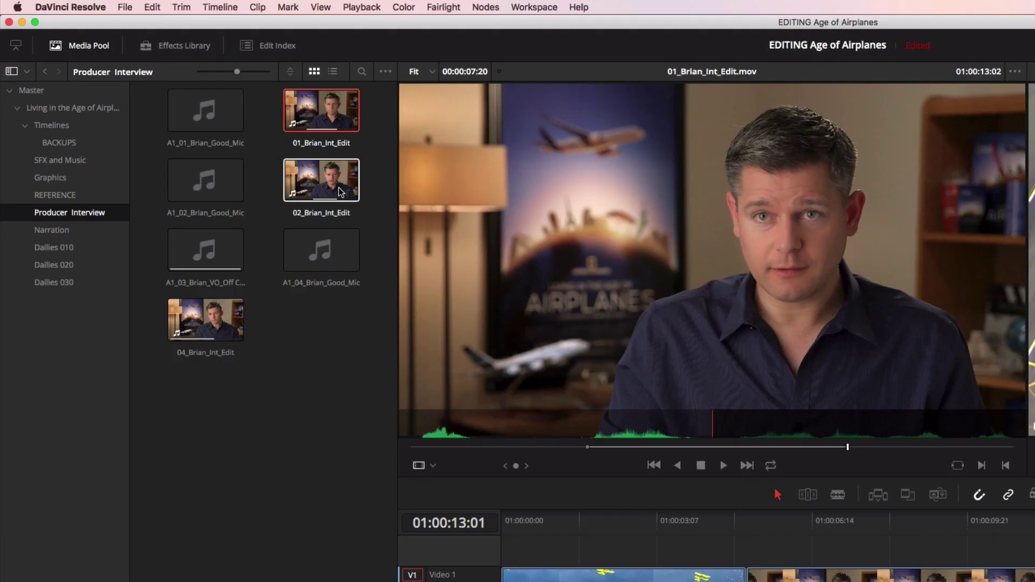
{"action": "left_click", "coordinate": [198, 112]}
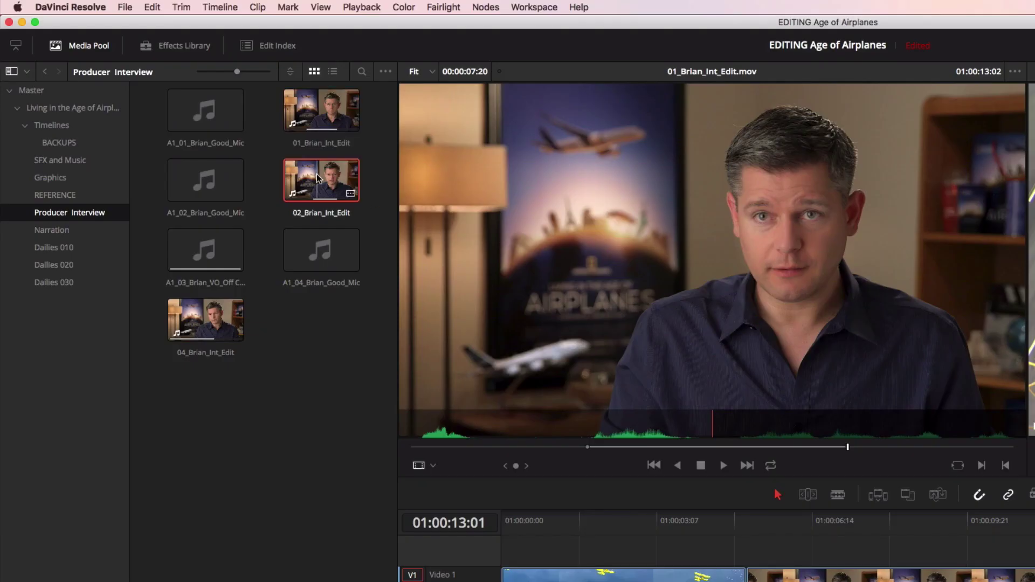
{"action": "mouse_move", "coordinate": [595, 290]}
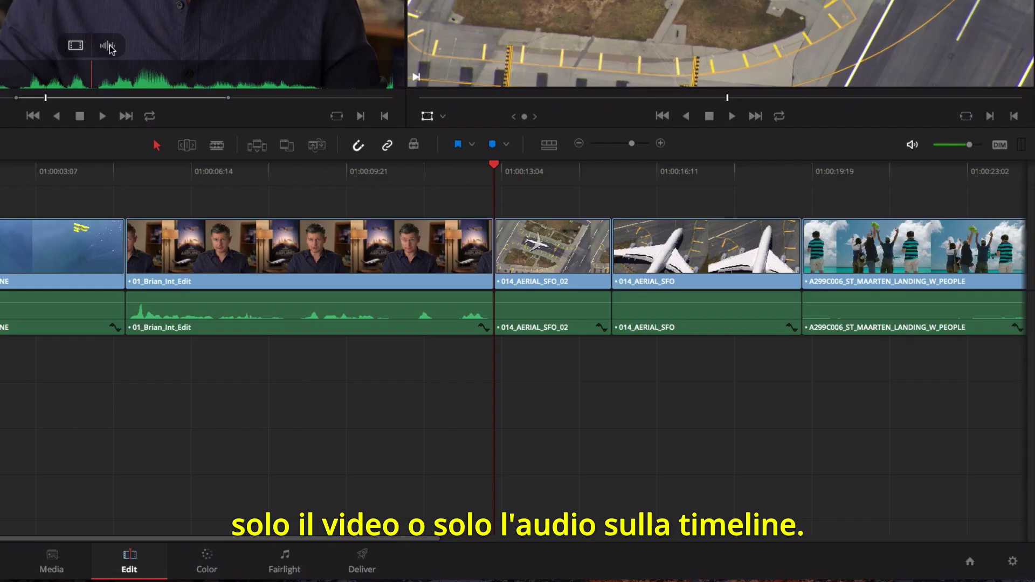
{"action": "left_click_drag", "start_coordinate": [108, 47], "coordinate": [593, 360]}
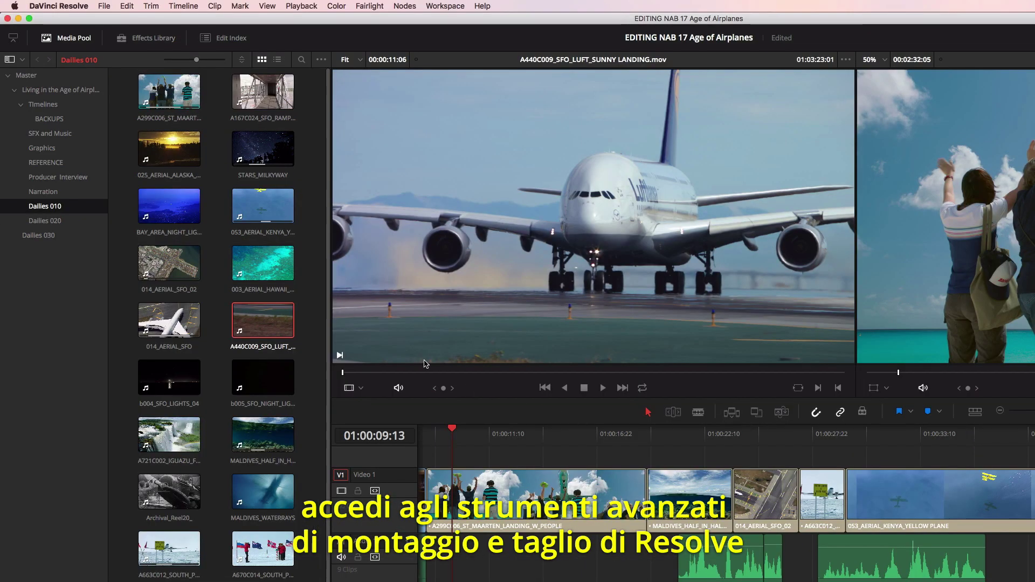
- Browse the Edit, Clip and Trim menus and park the playhead at 01:00:14:20
{"action": "left_click", "coordinate": [95, 5]}
{"action": "mouse_move", "coordinate": [149, 7]}
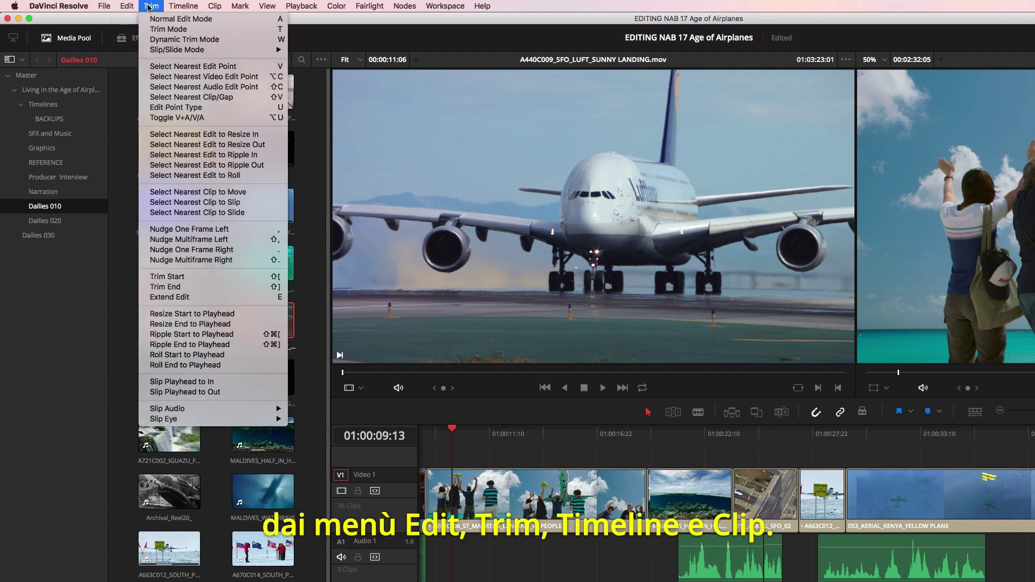
{"action": "left_click", "coordinate": [212, 8]}
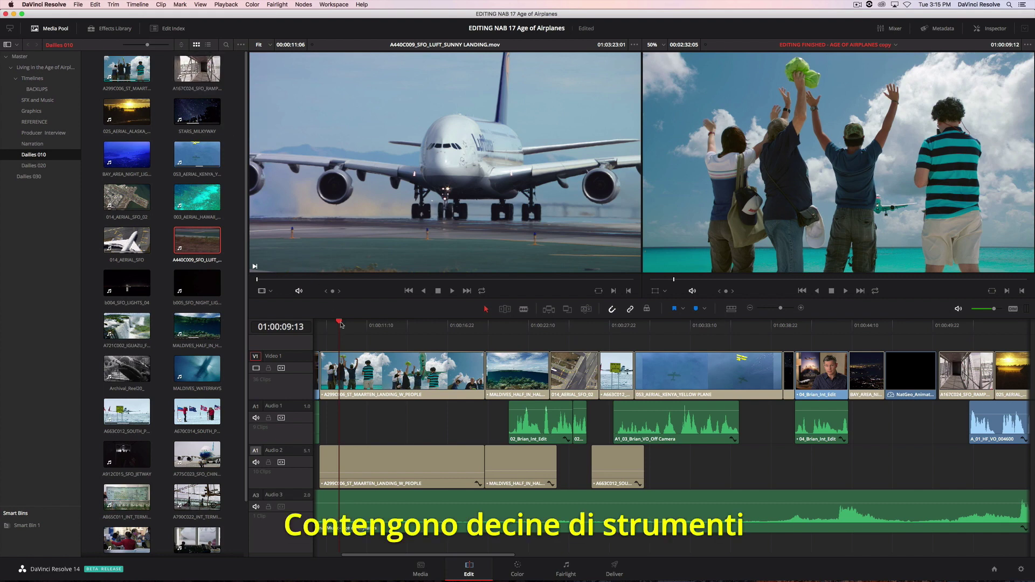
{"action": "left_click_drag", "start_coordinate": [341, 324], "coordinate": [416, 344]}
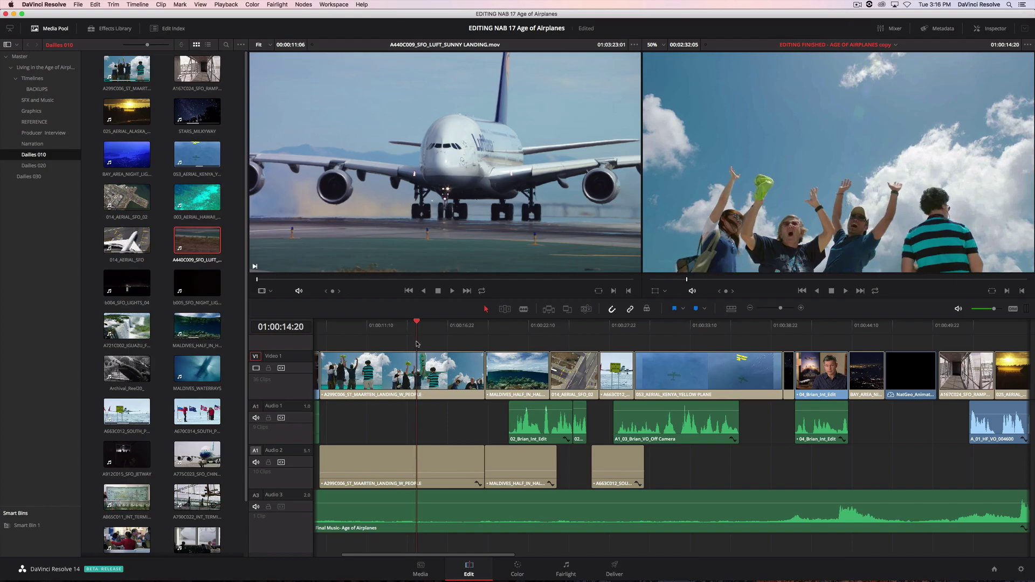
{"action": "left_click", "coordinate": [188, 7]}
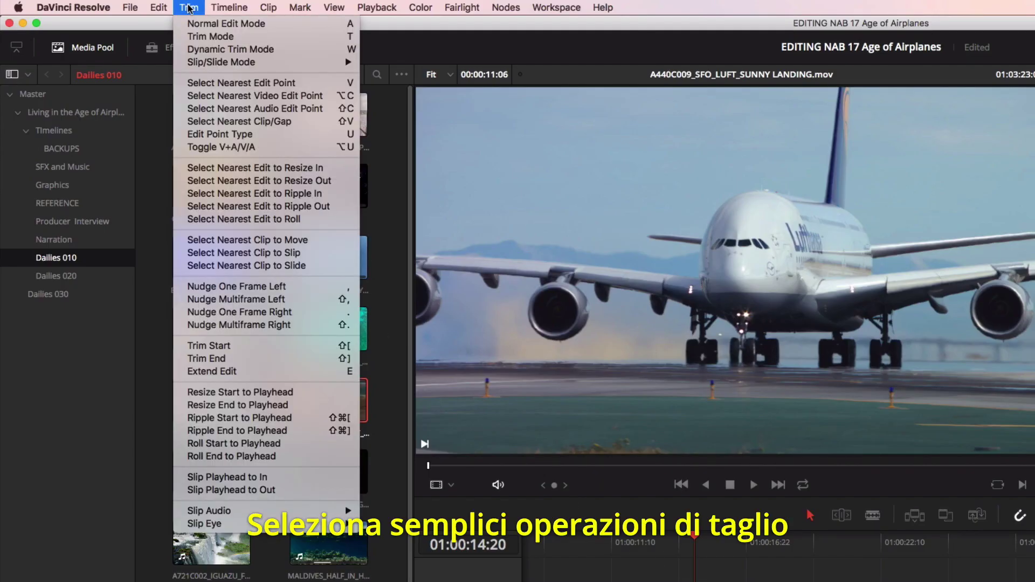
{"action": "left_click", "coordinate": [267, 457]}
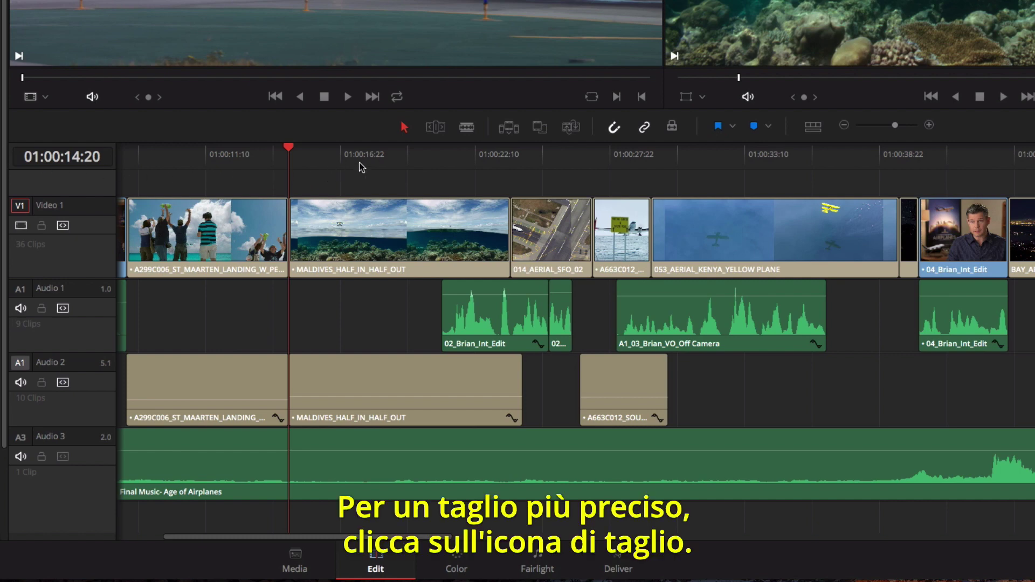
- In Trim mode, shorten the yellow plane clip, slip MALDIVES, and roll the STARS_MILKYWAY/04_Brian_Int_Edit cut on video
{"action": "left_click", "coordinate": [430, 132]}
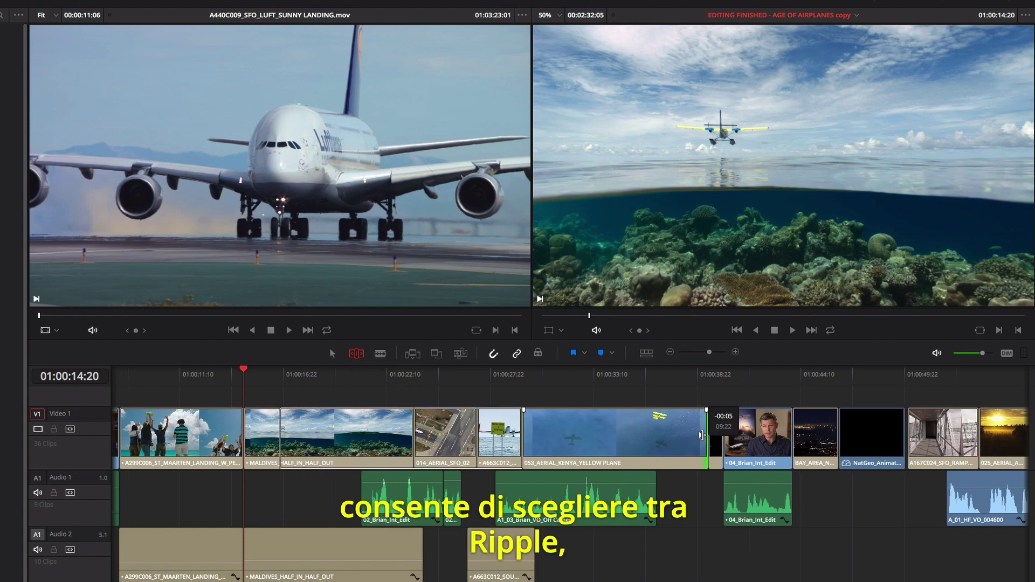
{"action": "left_click_drag", "start_coordinate": [701, 434], "coordinate": [637, 432]}
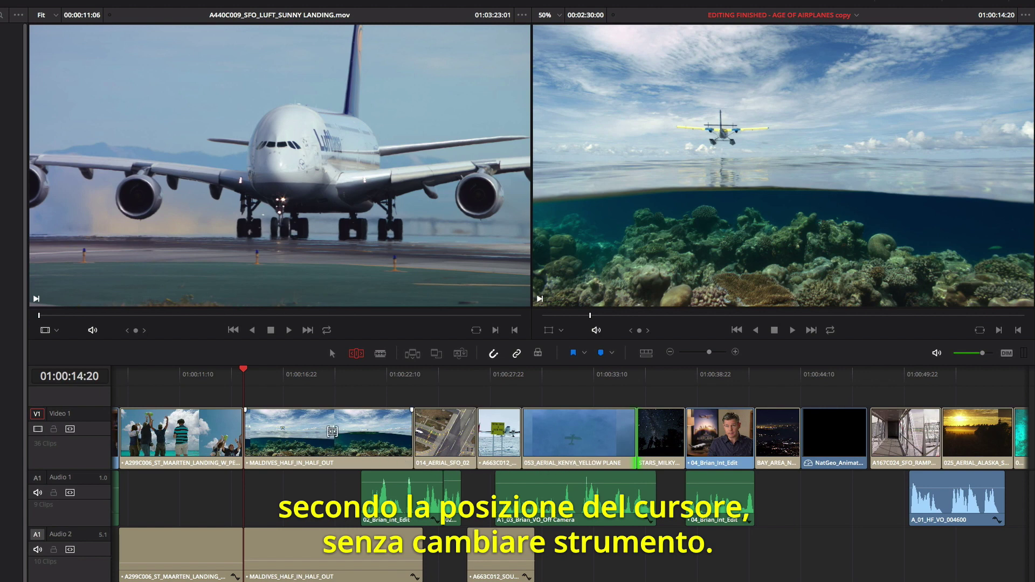
{"action": "left_click_drag", "start_coordinate": [332, 429], "coordinate": [409, 432]}
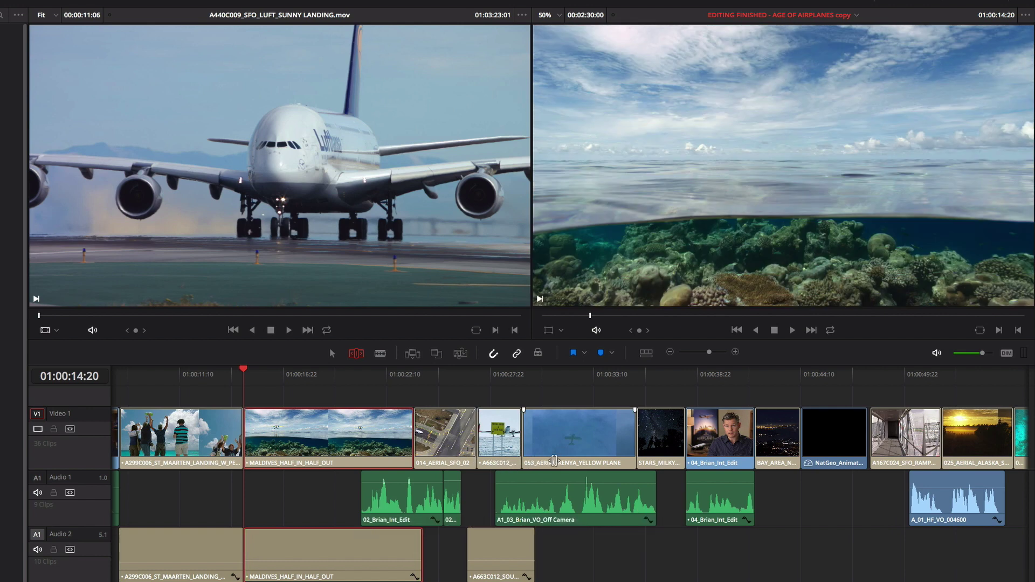
{"action": "left_click", "coordinate": [685, 435]}
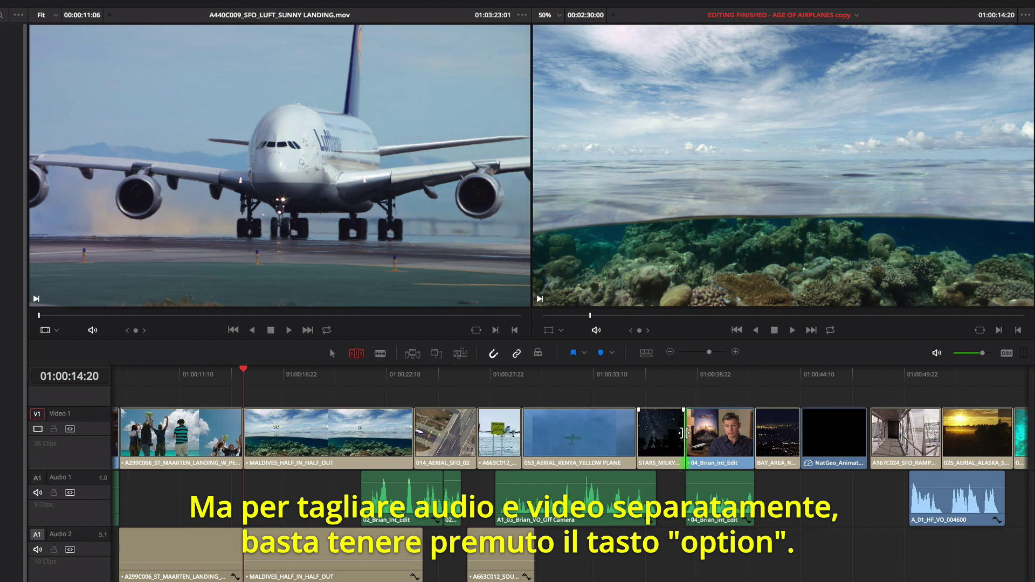
{"action": "mouse_move", "coordinate": [683, 433]}
{"action": "left_mouse_down"}
{"action": "mouse_move", "coordinate": [709, 436]}
{"action": "mouse_move", "coordinate": [695, 435]}
{"action": "left_mouse_up"}
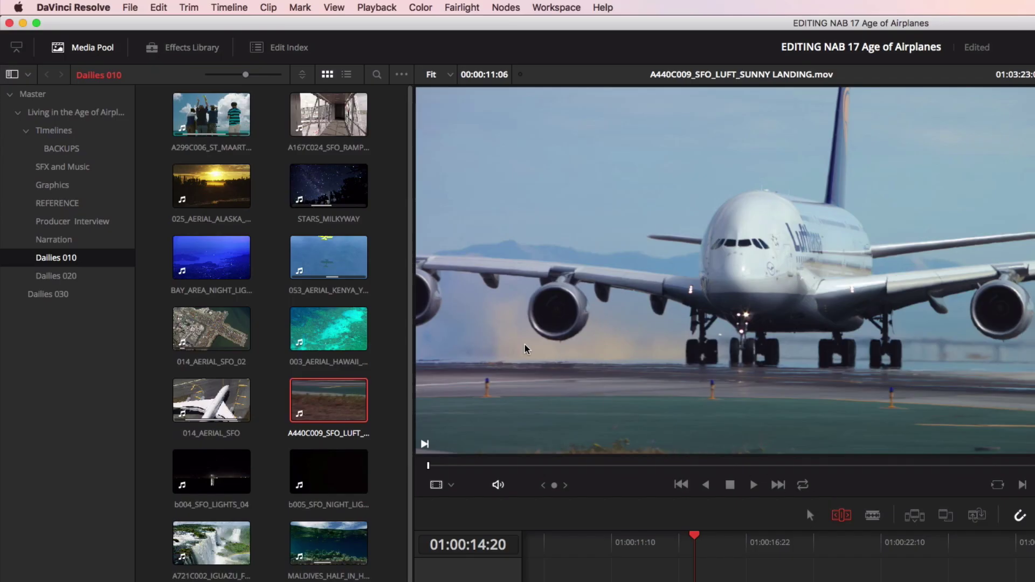
- Enable Dynamic Trim Mode and trim the A1_03_Brian_VO cut using slow-motion J/K/L playback
{"action": "left_click", "coordinate": [194, 7]}
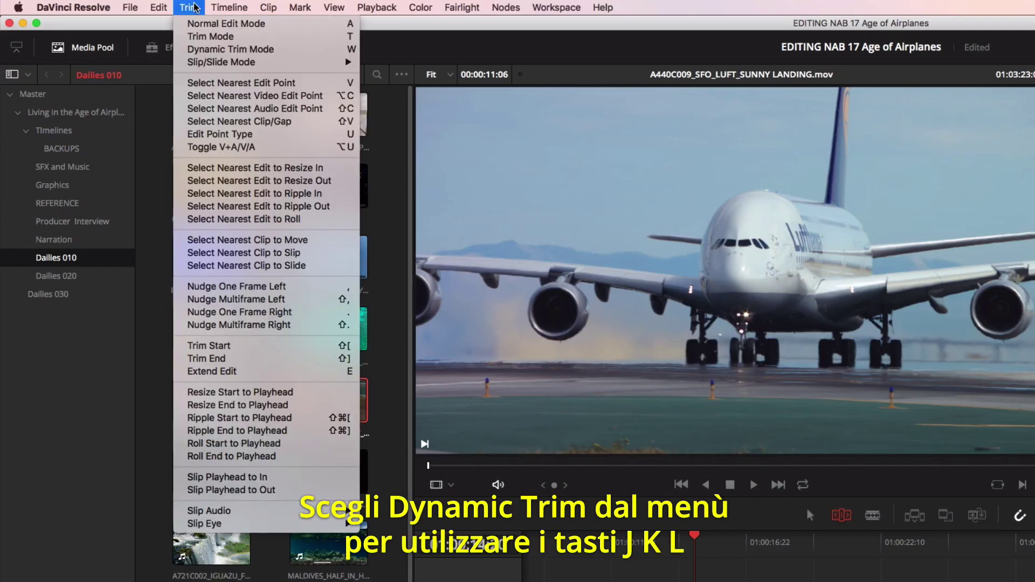
{"action": "left_click", "coordinate": [190, 49]}
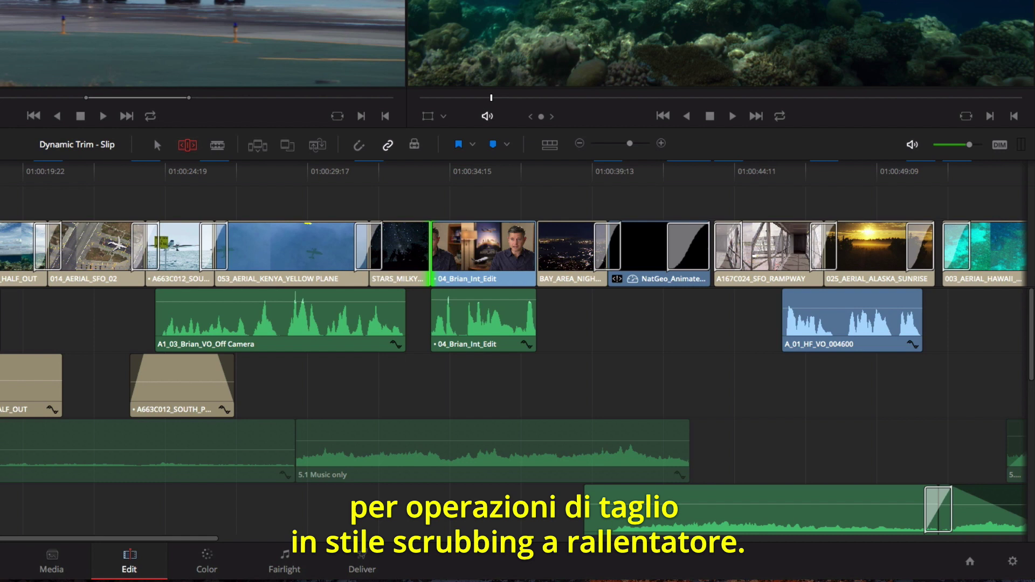
{"action": "key", "text": "k+l"}
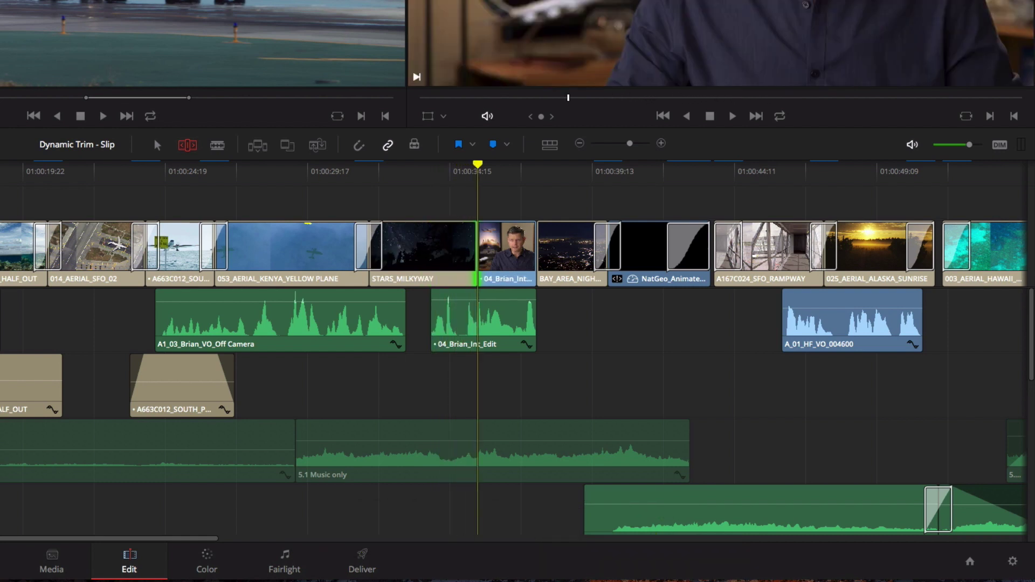
{"action": "key", "text": "k+j"}
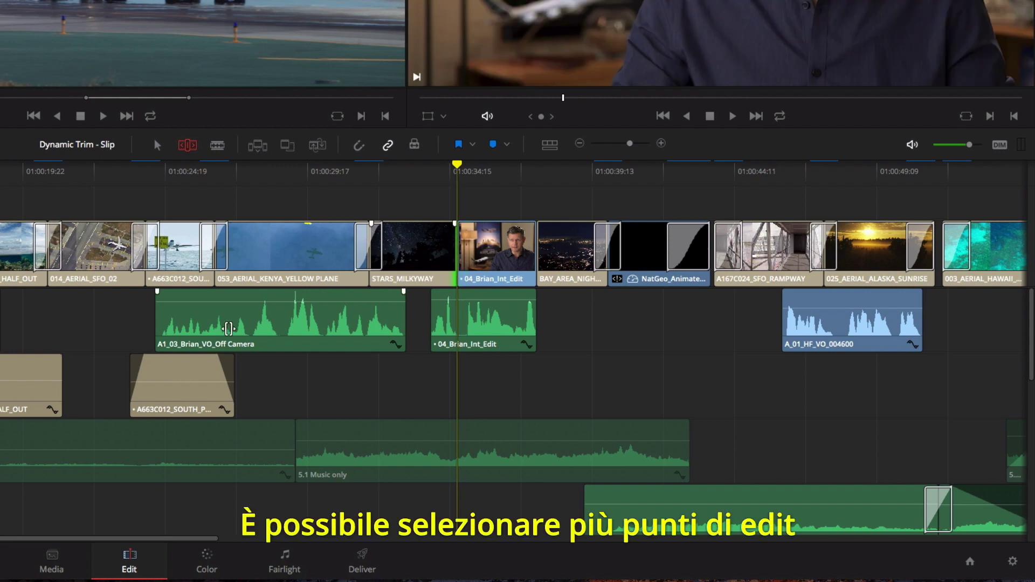
{"action": "mouse_move", "coordinate": [160, 313]}
{"action": "left_mouse_down"}
{"action": "mouse_move", "coordinate": [153, 314]}
{"action": "mouse_move", "coordinate": [208, 315]}
{"action": "mouse_move", "coordinate": [176, 315]}
{"action": "left_mouse_up"}
{"action": "left_click_drag", "start_coordinate": [173, 539], "coordinate": [776, 523]}
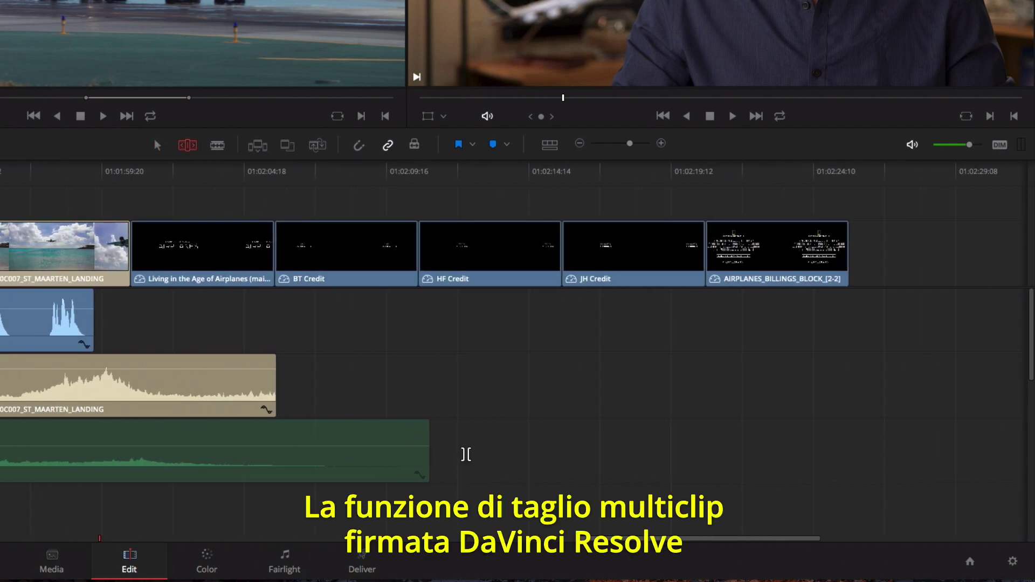
- Select the credit clips' outgoing edit points and ripple-trim them all shorter together
{"action": "left_click_drag", "start_coordinate": [194, 192], "coordinate": [863, 322]}
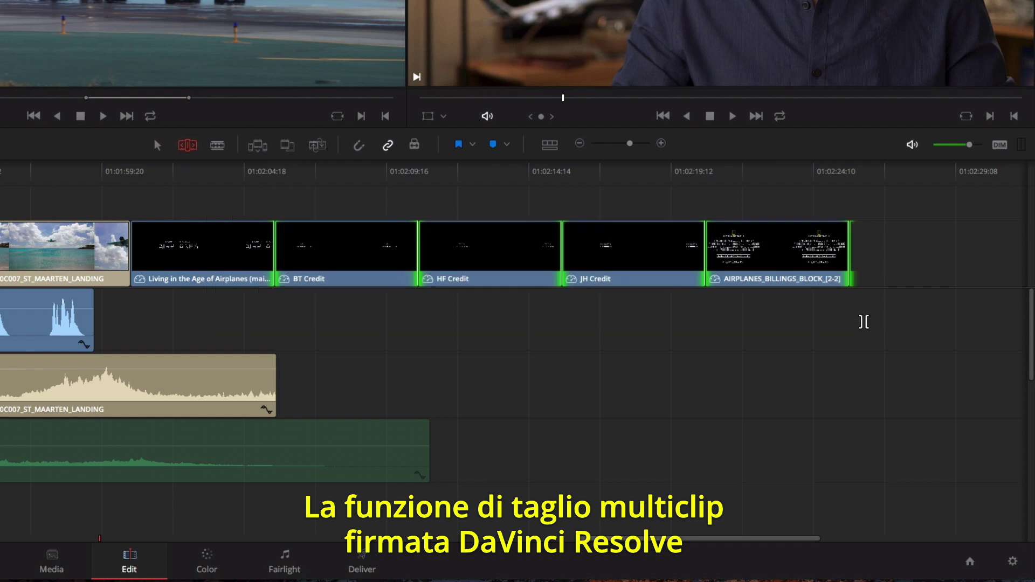
{"action": "key", "text": "u"}
{"action": "left_click_drag", "start_coordinate": [695, 257], "coordinate": [584, 263]}
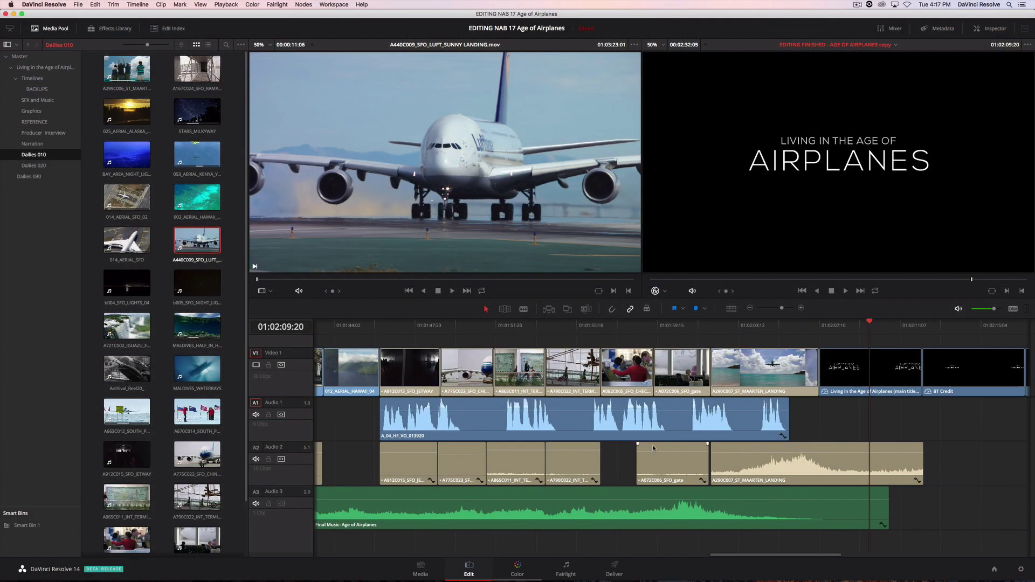
- Create a new keyboard set named 'My Keyboard' in Project Settings > Keyboard Mapping
{"action": "left_click", "coordinate": [78, 4]}
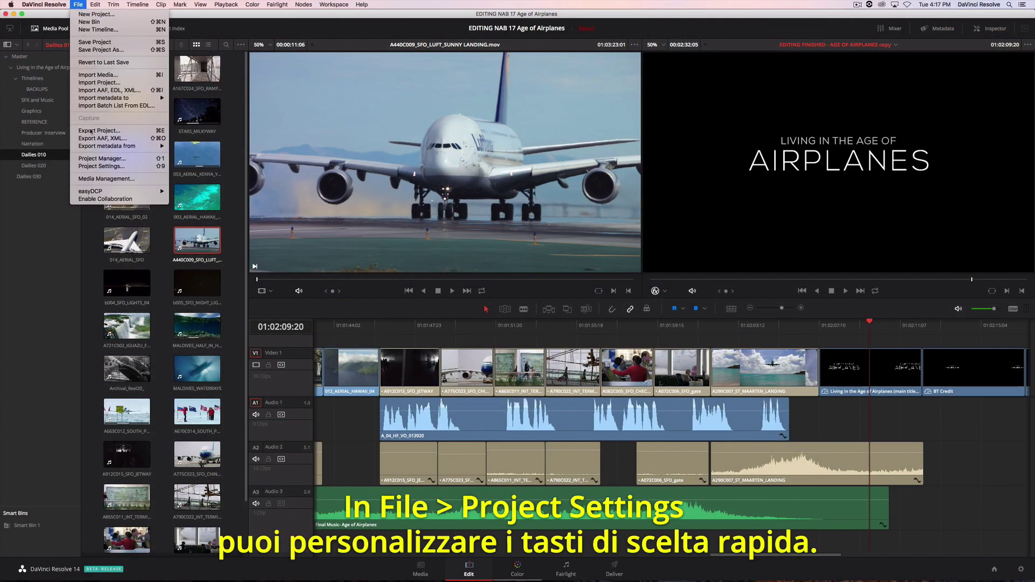
{"action": "left_click", "coordinate": [91, 168]}
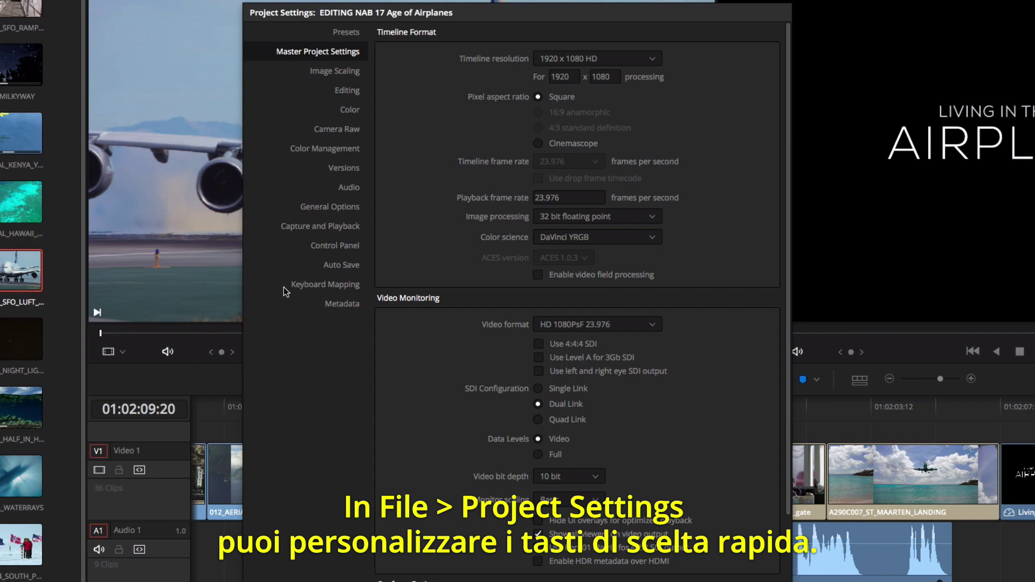
{"action": "left_click", "coordinate": [292, 287]}
{"action": "left_click", "coordinate": [464, 60]}
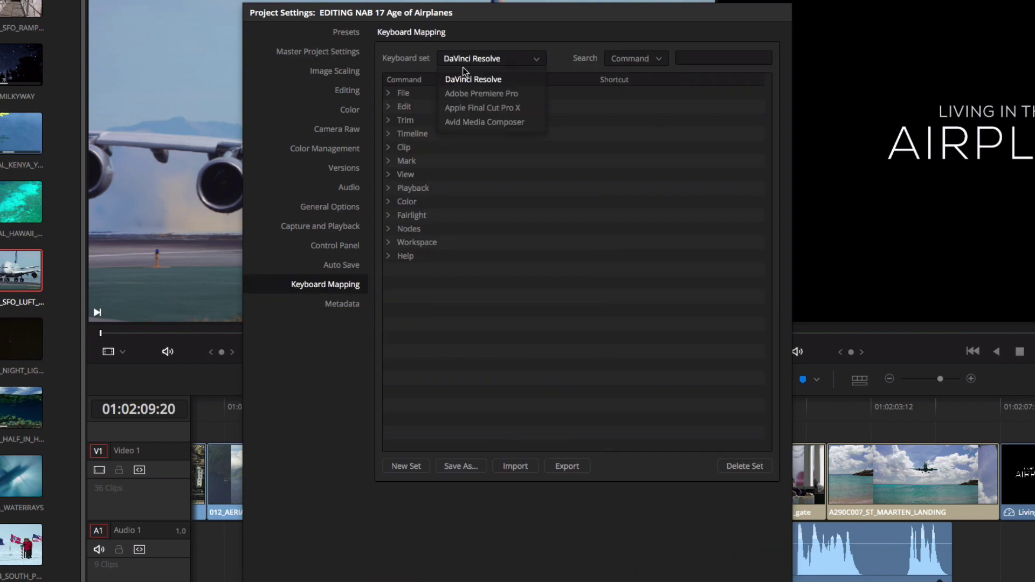
{"action": "left_click", "coordinate": [454, 84]}
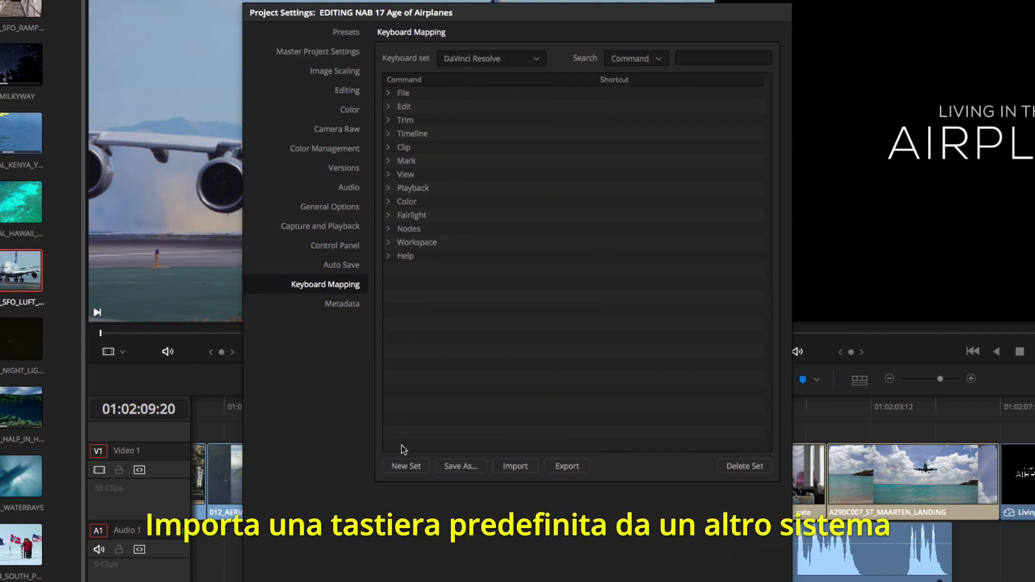
{"action": "left_click", "coordinate": [406, 466]}
{"action": "type", "text": "My K"}
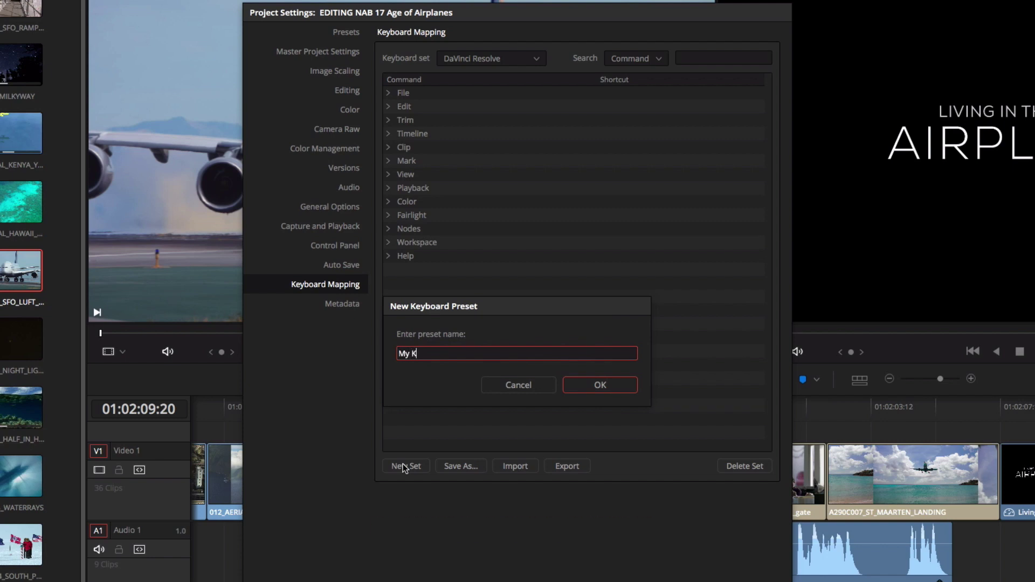
{"action": "type", "text": "eyboard"}
{"action": "left_click", "coordinate": [587, 390]}
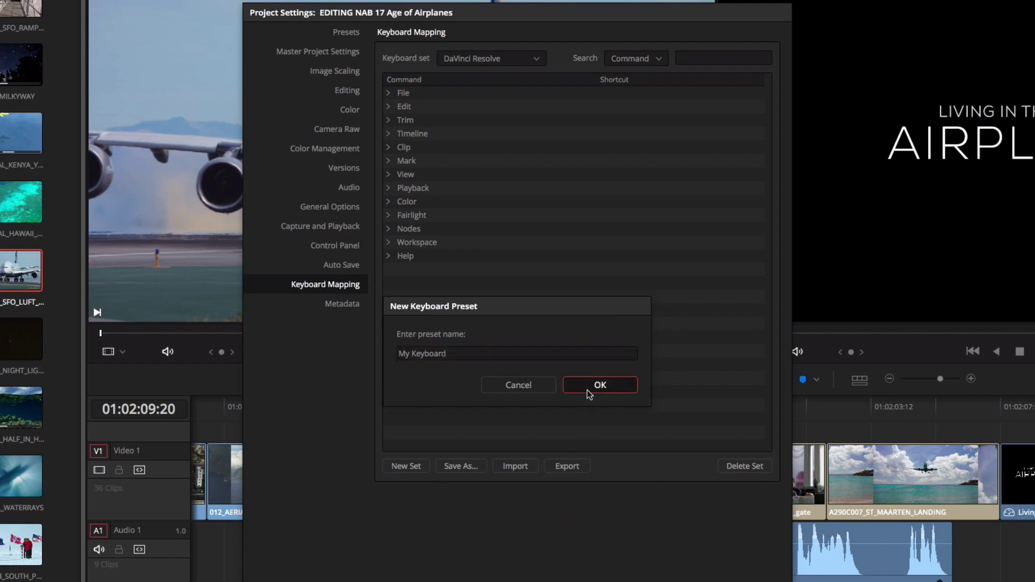
- Assign P as the shortcut for Trim > Normal Edit Mode
{"action": "left_click", "coordinate": [387, 120]}
{"action": "left_click", "coordinate": [604, 134]}
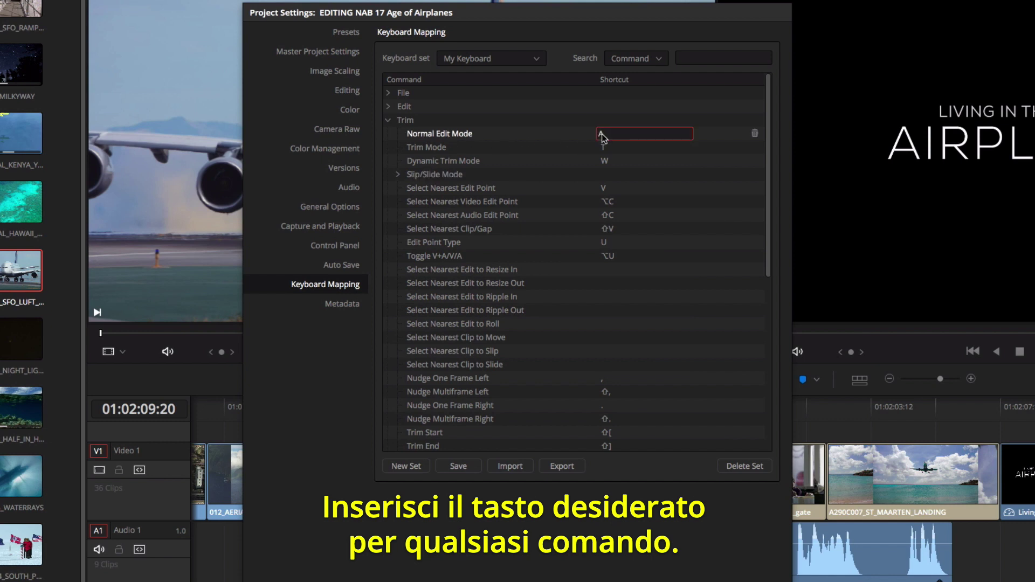
{"action": "left_click", "coordinate": [627, 151]}
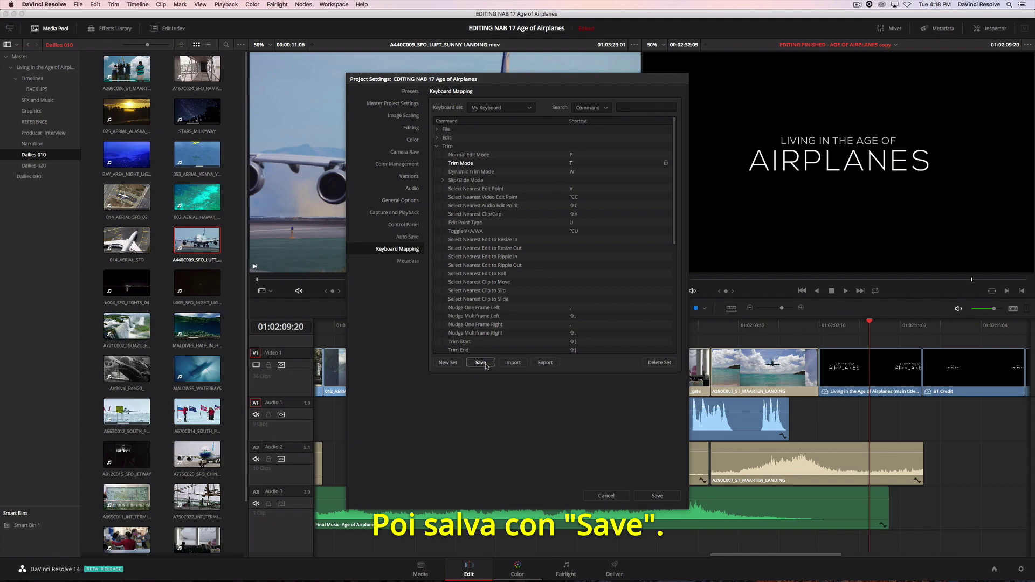
- Save the keyboard set, then play the timeline from the underwater clip
{"action": "left_click", "coordinate": [674, 496]}
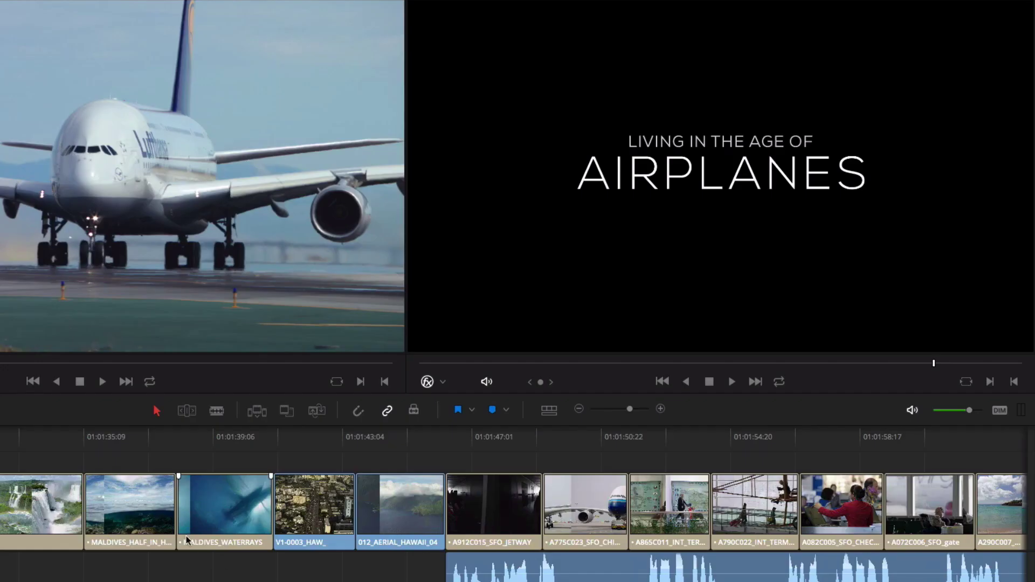
{"action": "left_click", "coordinate": [91, 437]}
{"action": "key", "text": "space"}
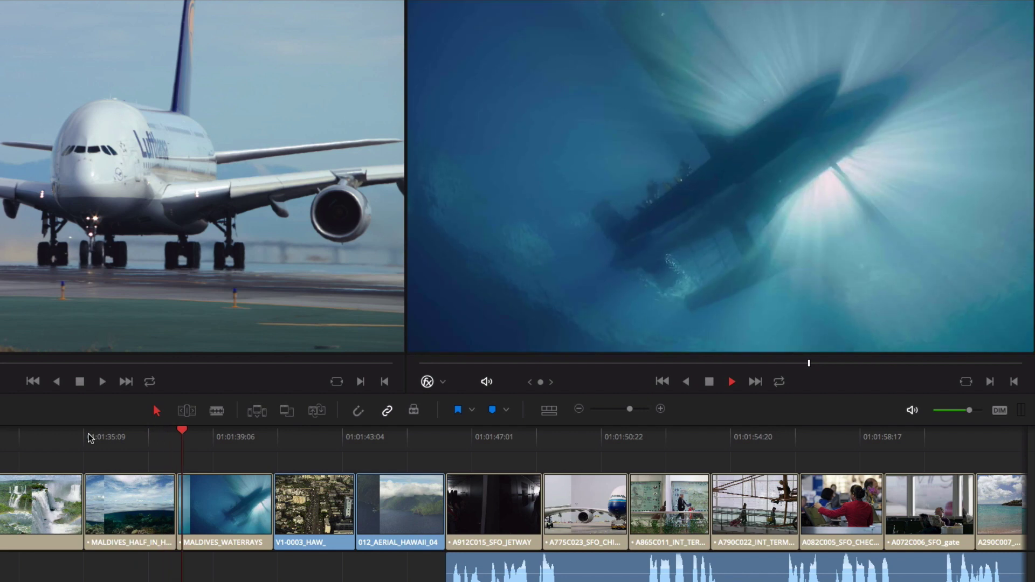
{"action": "key", "text": "space"}
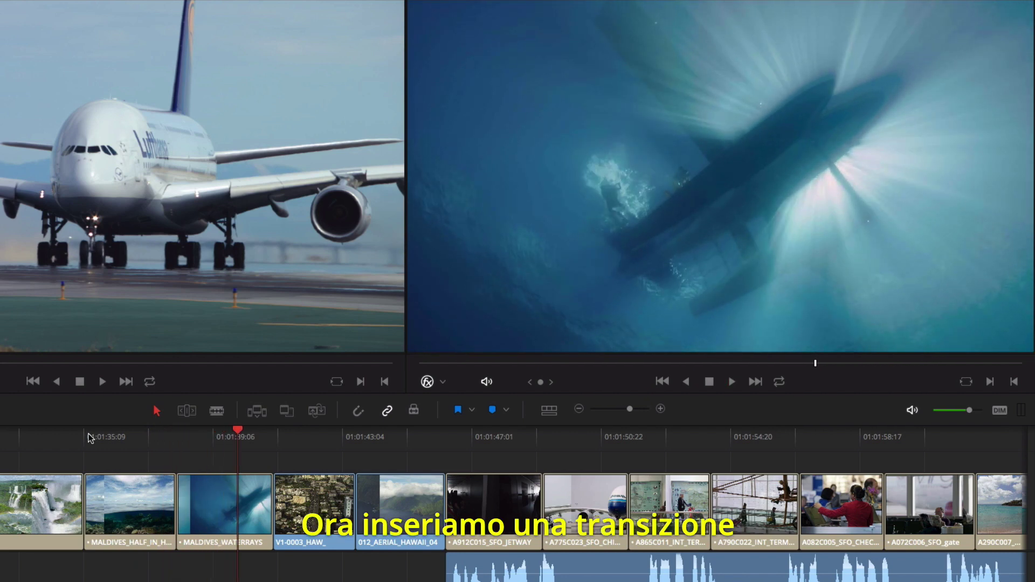
- Add a 24-frame Cross Dissolve at the Maldives cut and play it back
{"action": "right_click", "coordinate": [175, 500]}
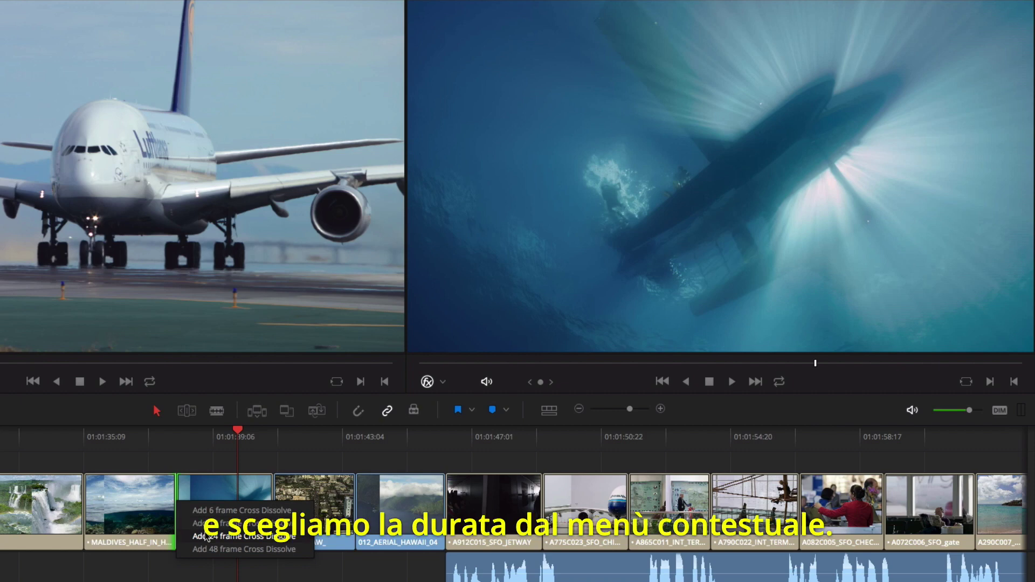
{"action": "left_click", "coordinate": [207, 536]}
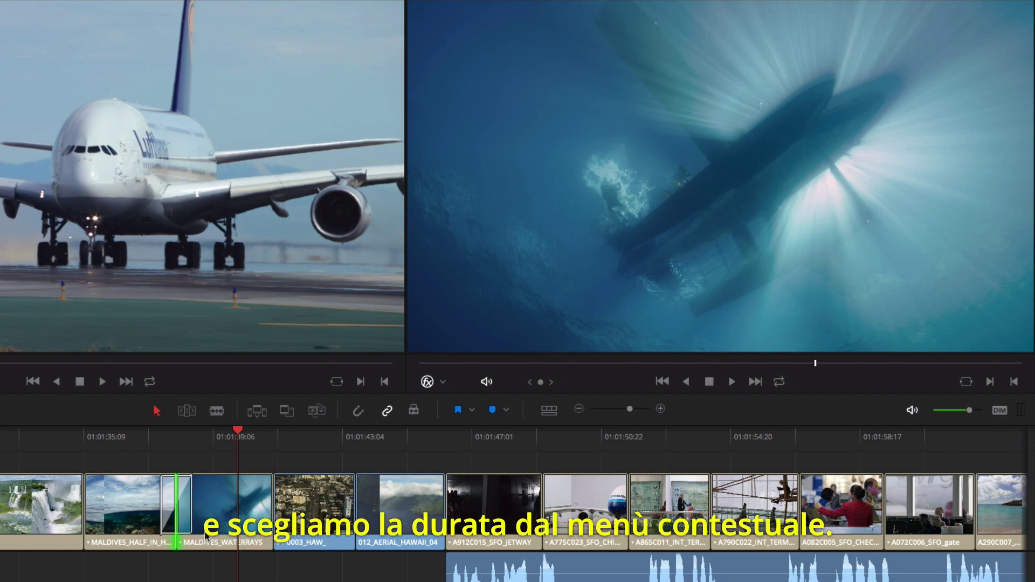
{"action": "left_click", "coordinate": [96, 435]}
{"action": "key", "text": "space"}
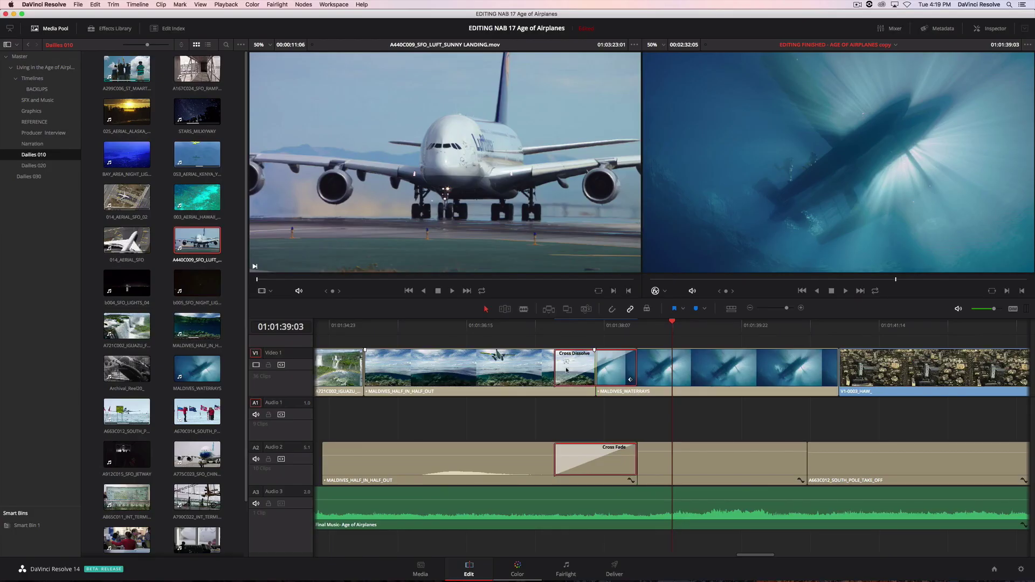
- Set the Maldives dissolve to 26 frames, Center On Edit alignment and Film style
{"action": "double_click", "coordinate": [567, 370]}
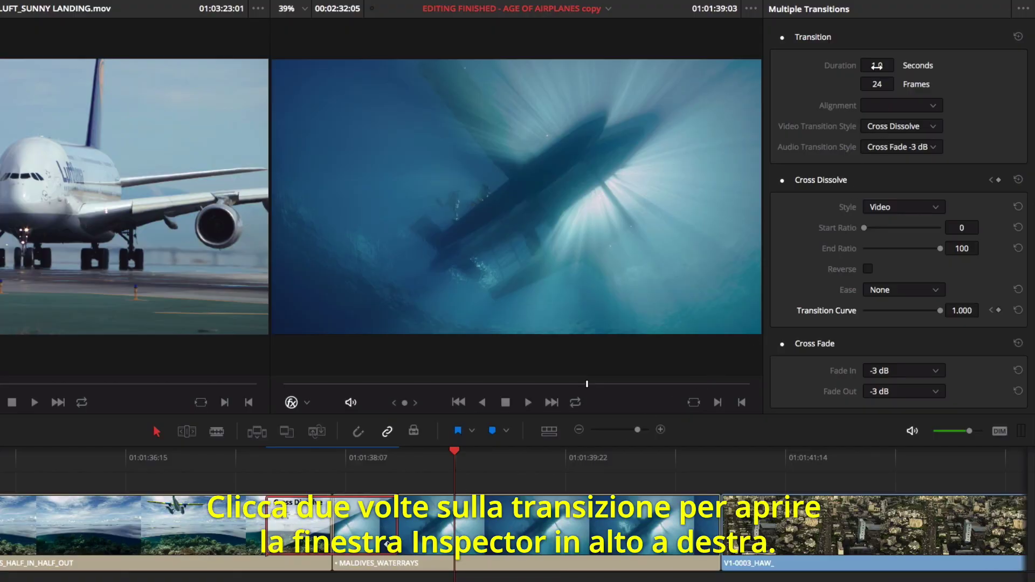
{"action": "left_click_drag", "start_coordinate": [877, 65], "coordinate": [899, 65]}
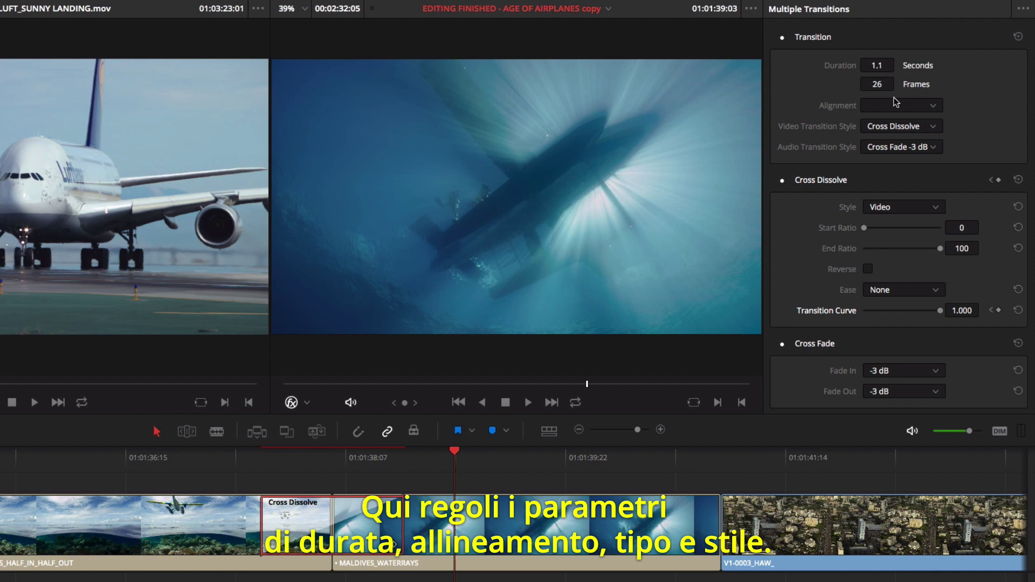
{"action": "left_click", "coordinate": [896, 105]}
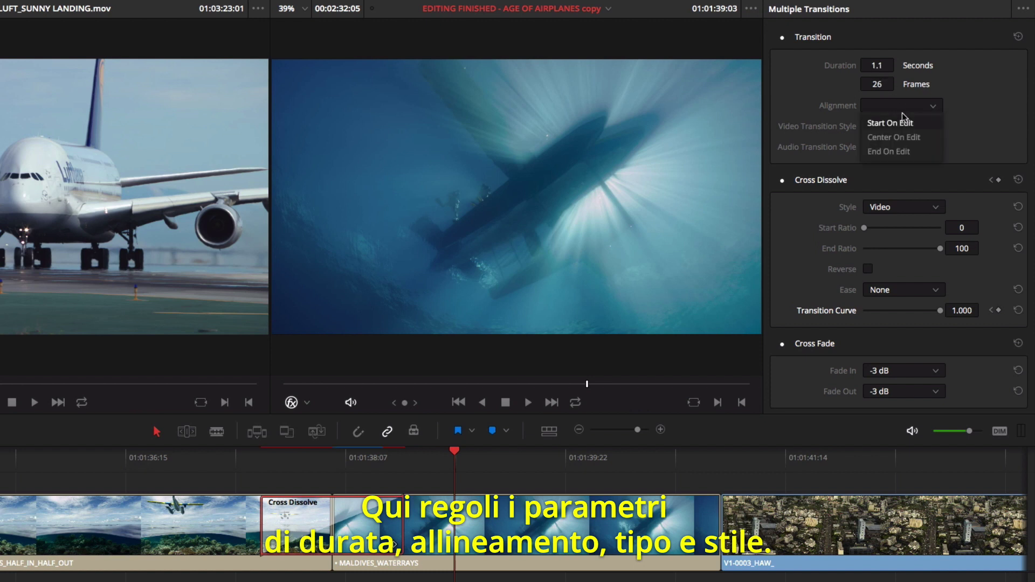
{"action": "left_click", "coordinate": [905, 139]}
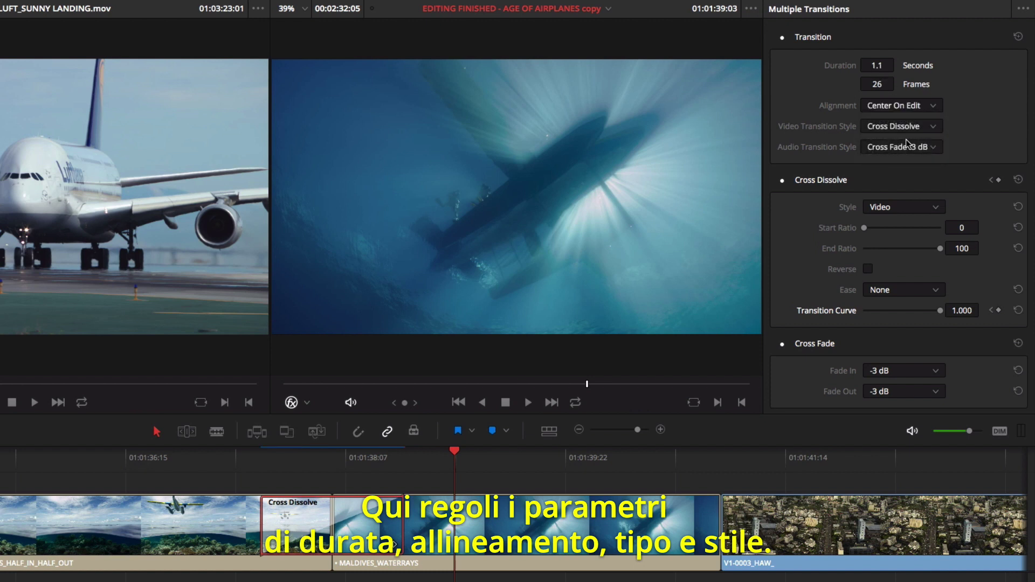
{"action": "left_click", "coordinate": [920, 208]}
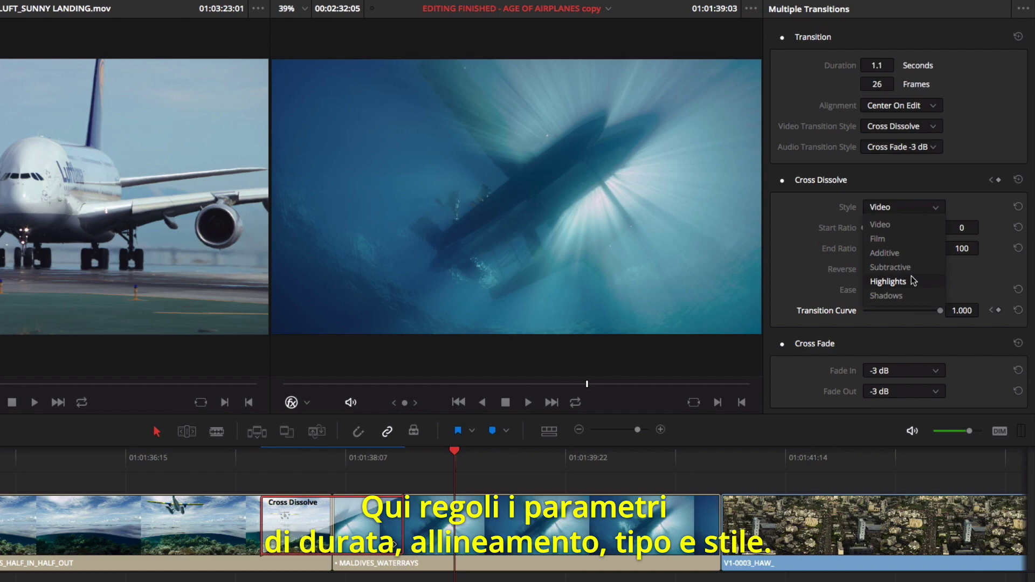
{"action": "left_click", "coordinate": [905, 241]}
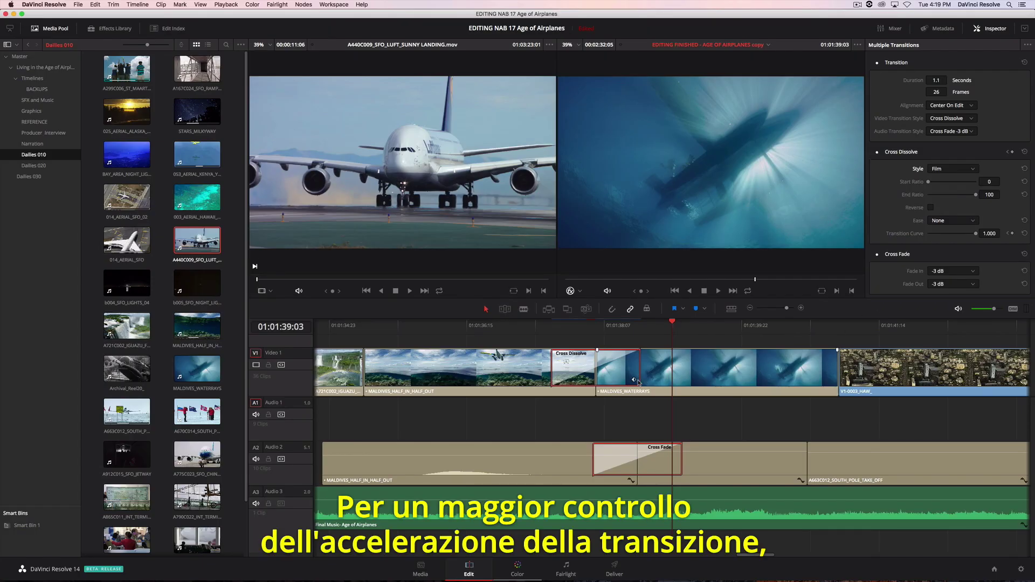
- Shape the dissolve's transition curve into an S-shaped ease-in/ease-out curve
{"action": "left_click", "coordinate": [635, 381]}
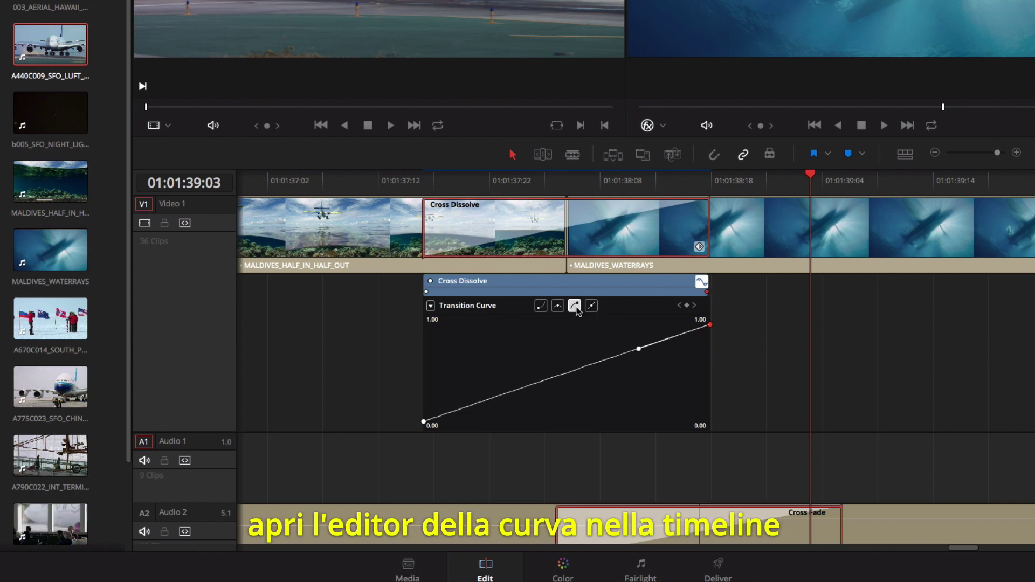
{"action": "left_click_drag", "start_coordinate": [638, 349], "coordinate": [636, 336]}
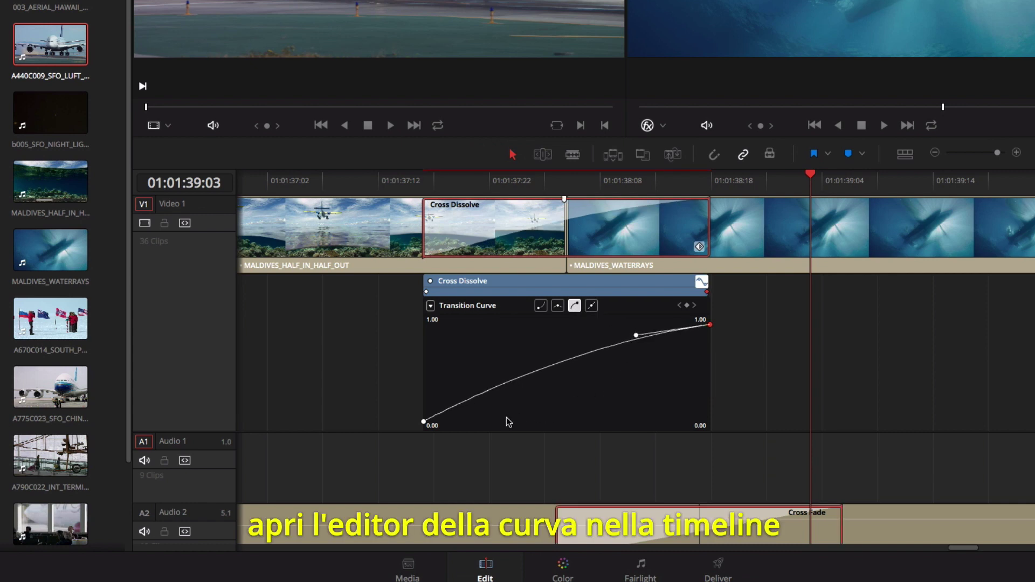
{"action": "left_click", "coordinate": [541, 306]}
{"action": "left_click_drag", "start_coordinate": [498, 421], "coordinate": [453, 421]}
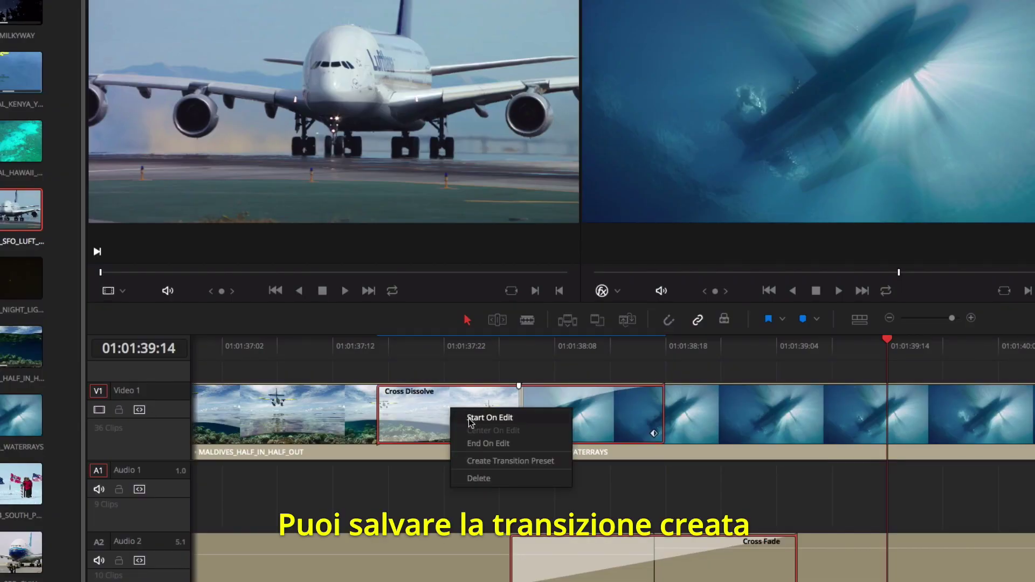
- Save the dissolve as the 'Film Dissolve' preset and locate it under Video Transitions
{"action": "left_click", "coordinate": [480, 462]}
{"action": "type", "text": "Fi"}
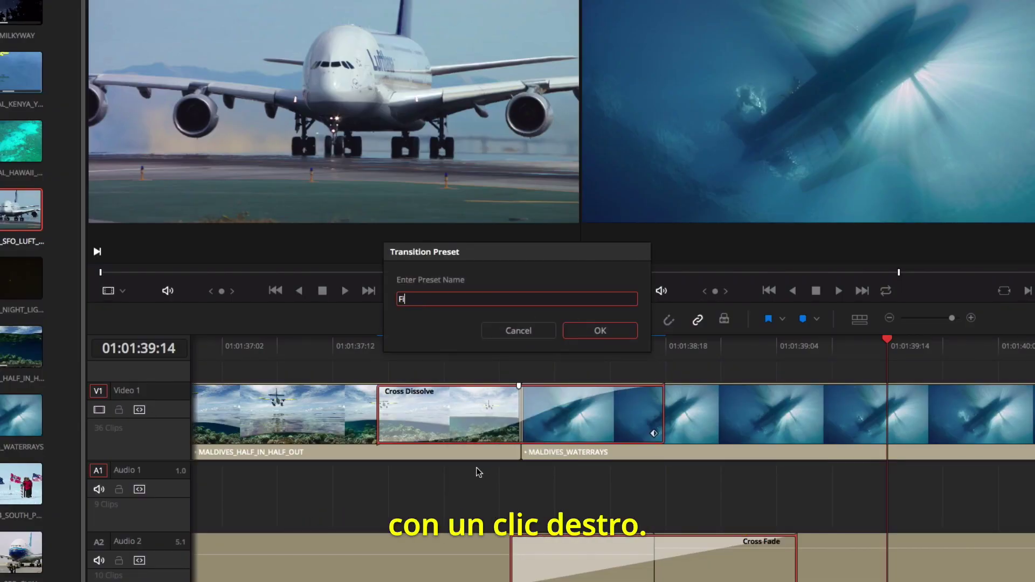
{"action": "type", "text": "lm Dissolve"}
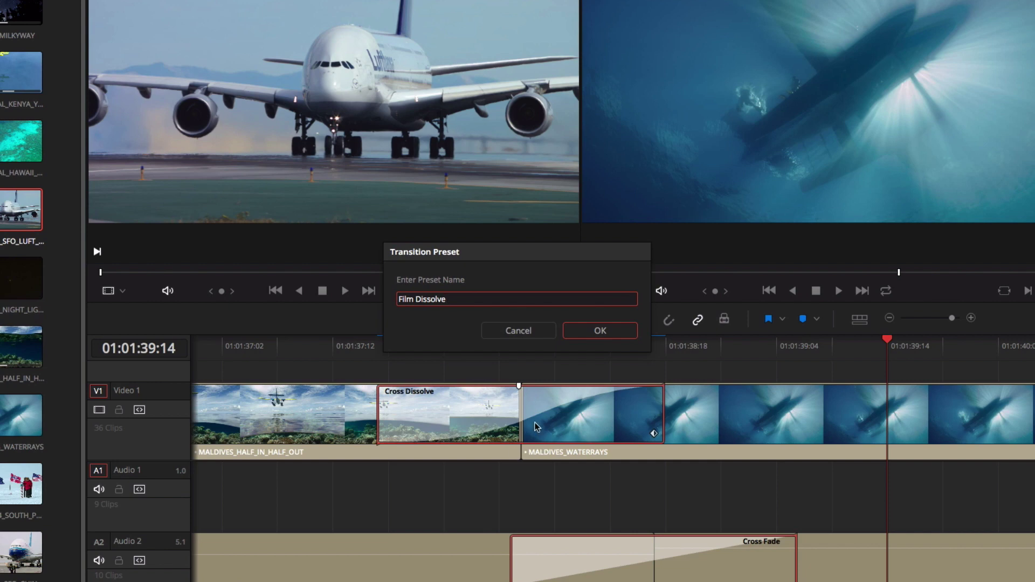
{"action": "left_click", "coordinate": [592, 333]}
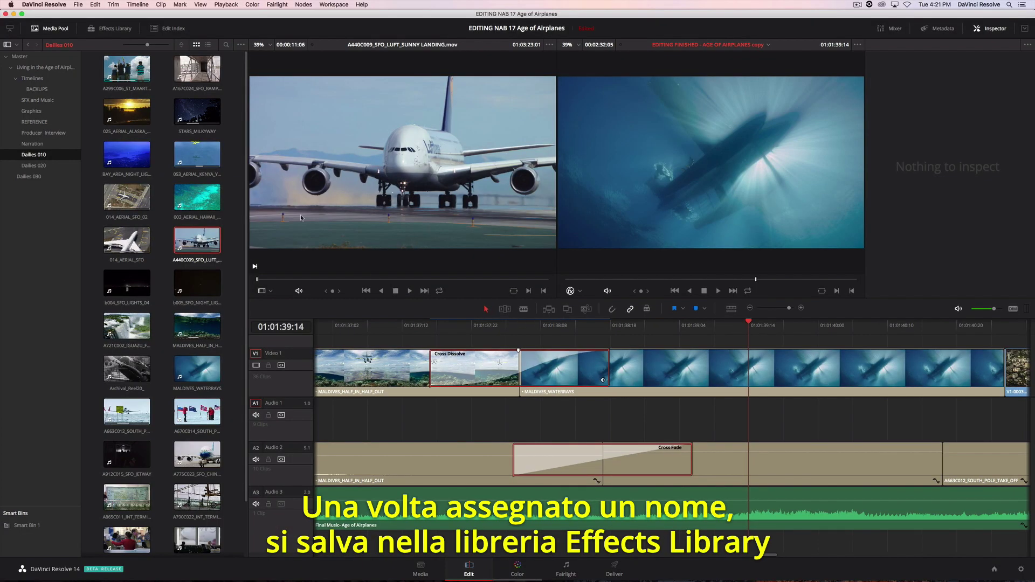
{"action": "left_click", "coordinate": [110, 33]}
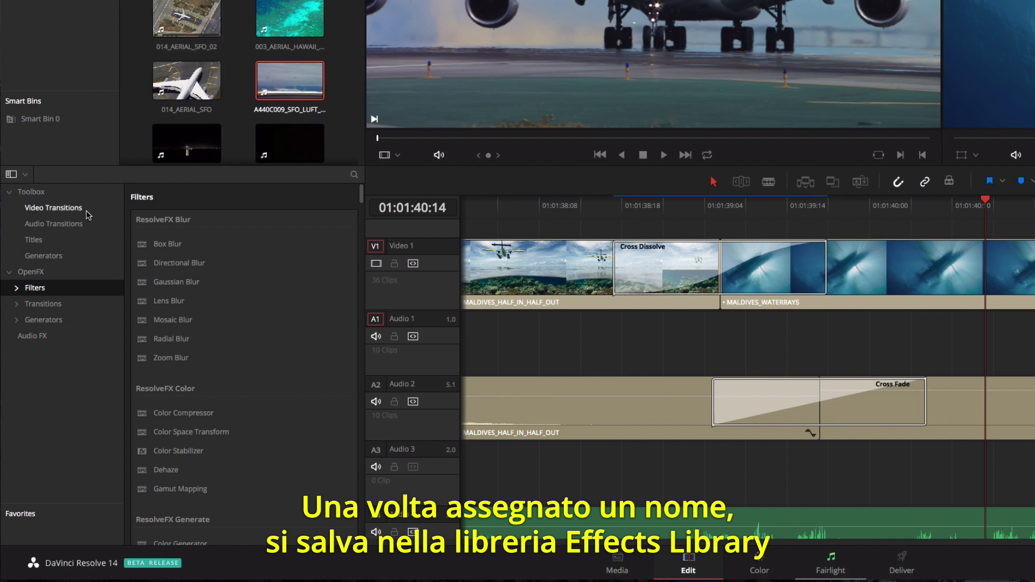
{"action": "left_click", "coordinate": [84, 211]}
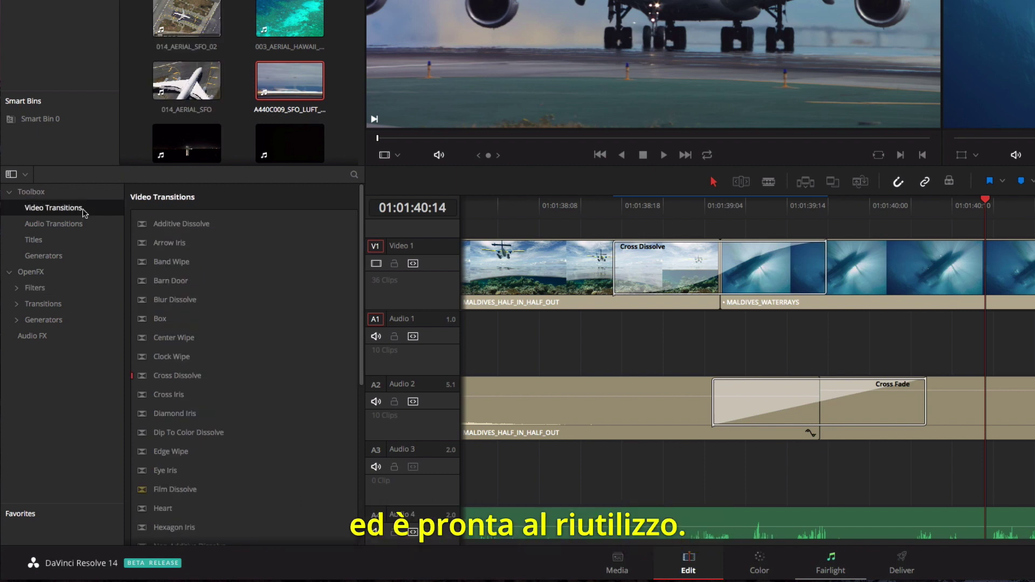
{"action": "left_click_drag", "start_coordinate": [360, 230], "coordinate": [340, 331]}
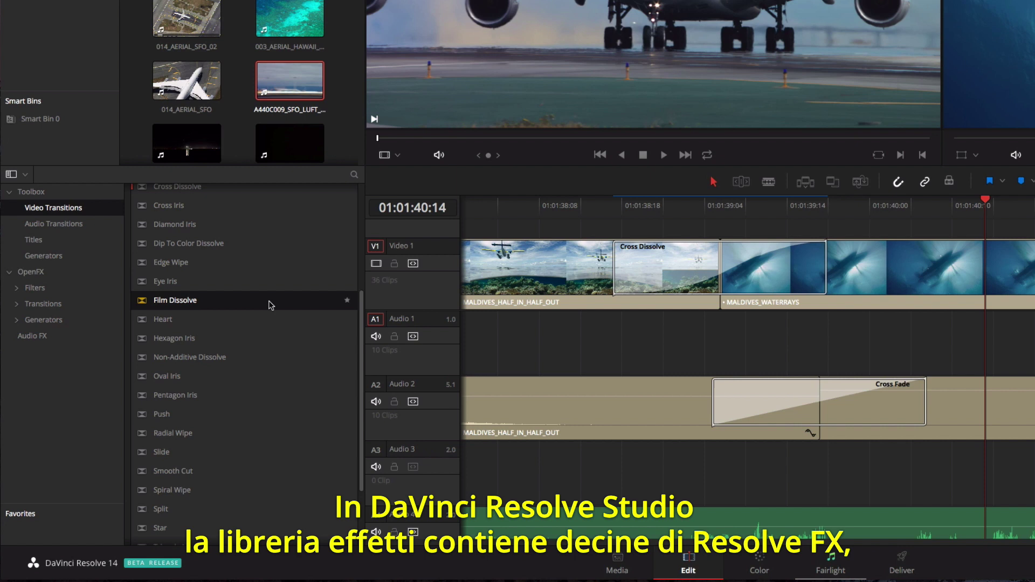
- Apply Watercolor to A290C007_ST_MAARTEN_LANDING, set Smoothness 0.017, and toggle Show Gradient on and off
{"action": "left_click", "coordinate": [105, 289]}
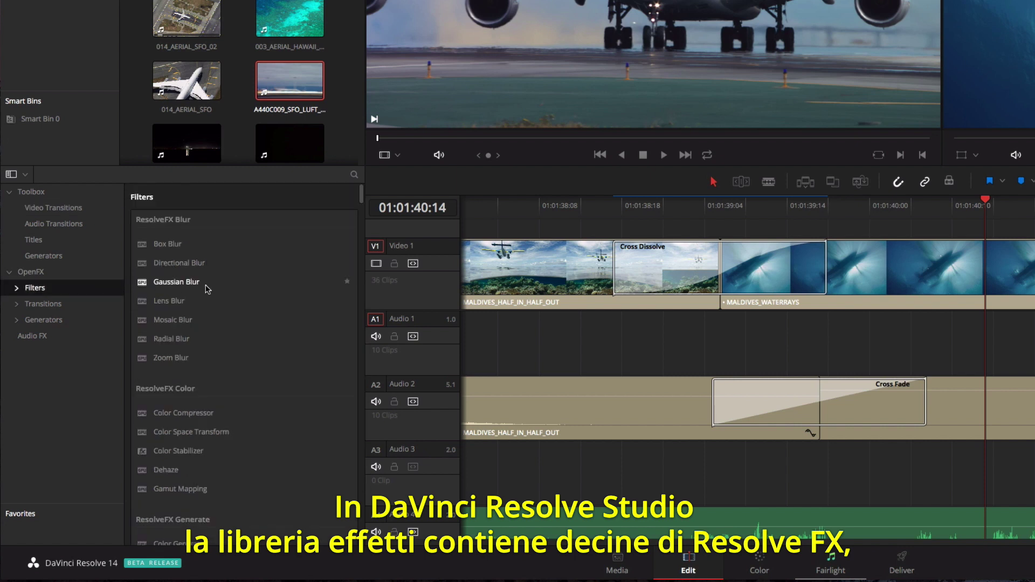
{"action": "left_click_drag", "start_coordinate": [362, 194], "coordinate": [357, 240]}
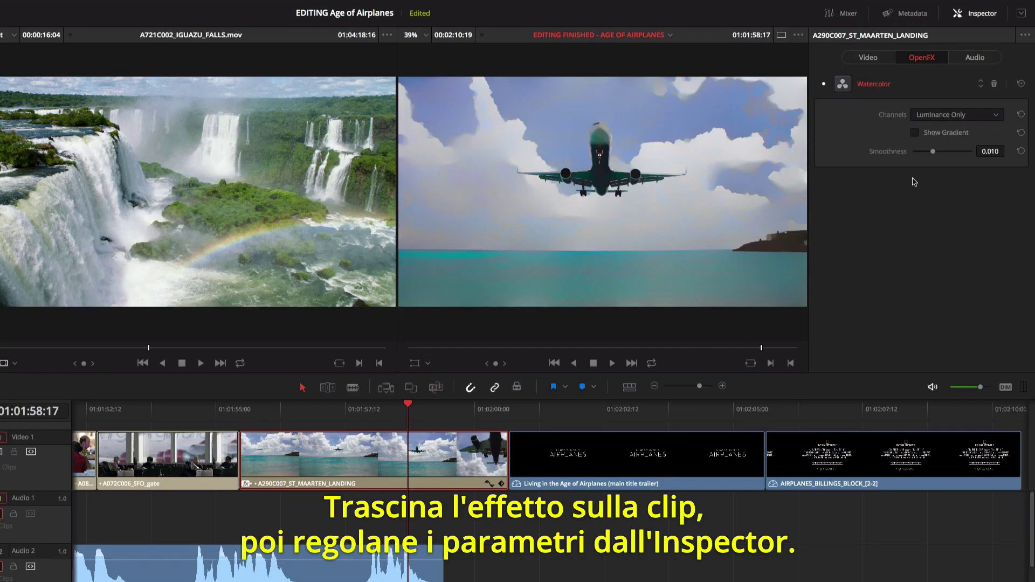
{"action": "mouse_move", "coordinate": [936, 156]}
{"action": "left_mouse_down"}
{"action": "mouse_move", "coordinate": [915, 157]}
{"action": "mouse_move", "coordinate": [949, 158]}
{"action": "left_mouse_up"}
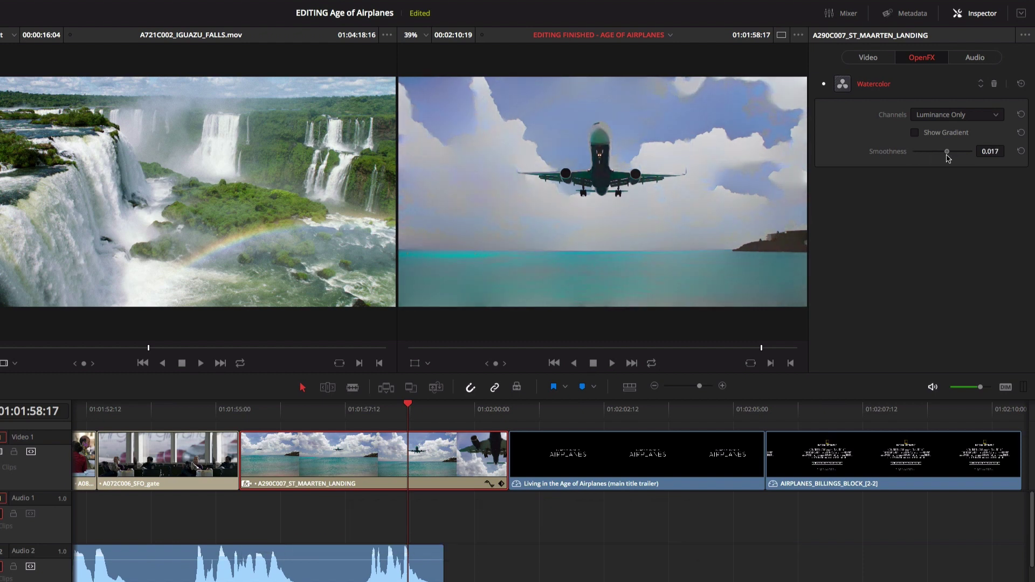
{"action": "left_click", "coordinate": [919, 137]}
{"action": "left_click", "coordinate": [919, 137]}
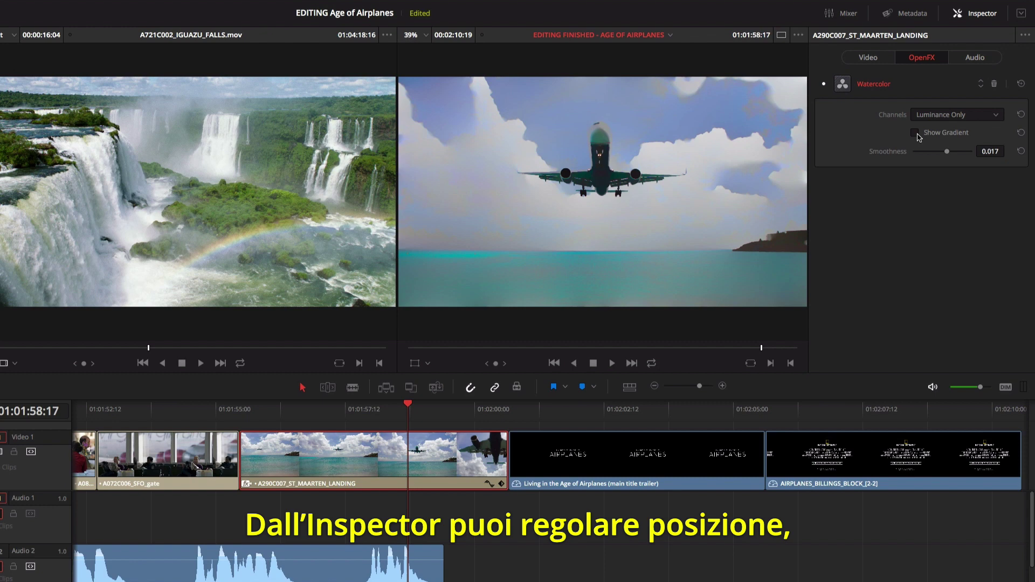
{"action": "left_click", "coordinate": [509, 413]}
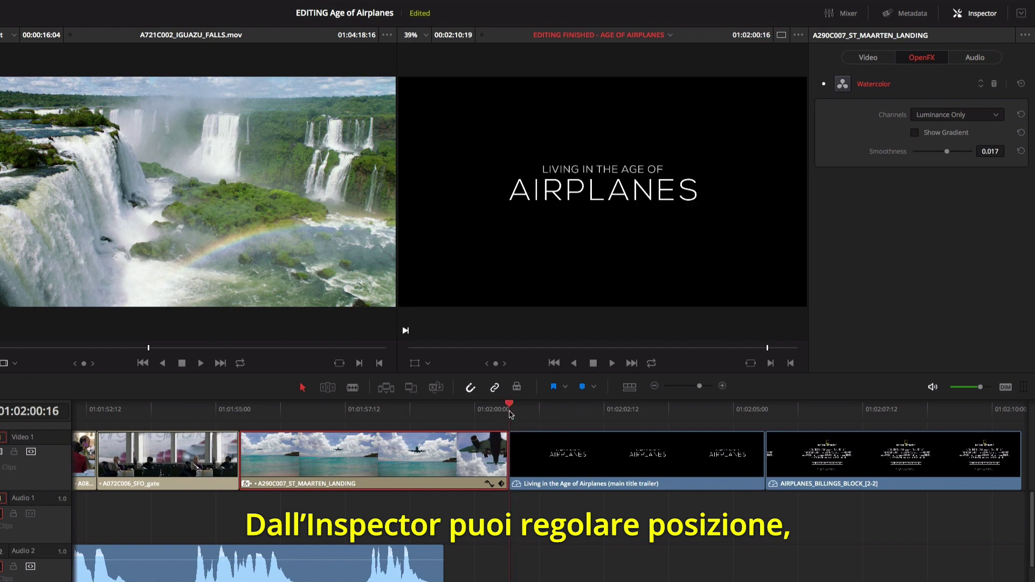
- Keyframe the title's transform at 0.710 zoom, lowered to Position Y -194
{"action": "left_click", "coordinate": [542, 444]}
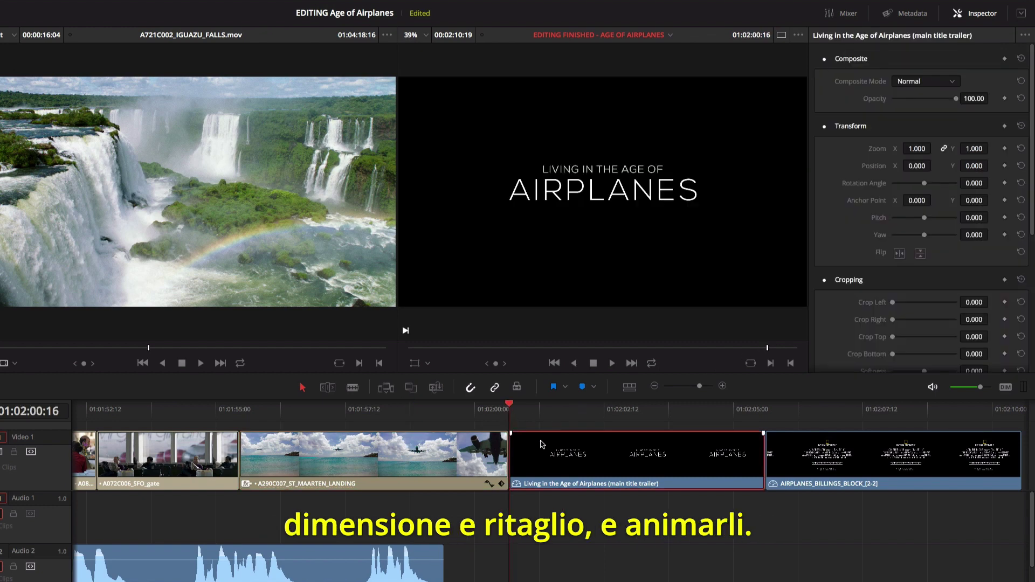
{"action": "left_click", "coordinate": [415, 365]}
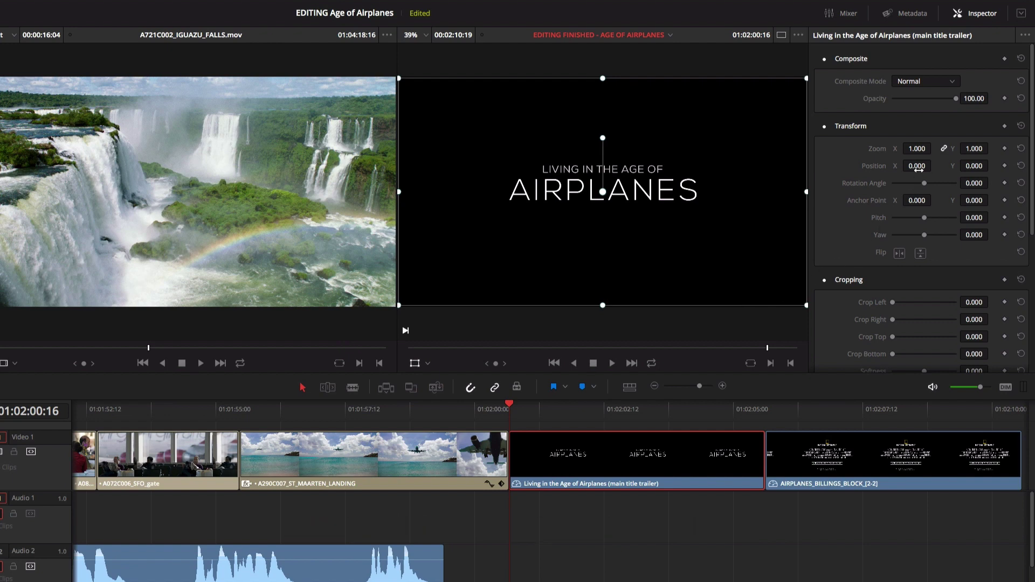
{"action": "left_click", "coordinate": [1005, 126]}
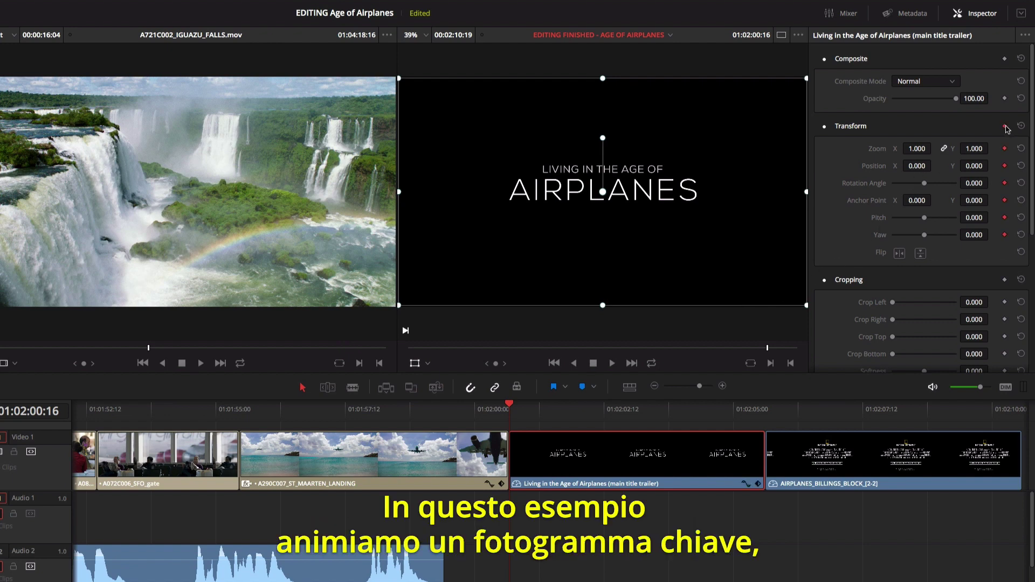
{"action": "left_click_drag", "start_coordinate": [916, 149], "coordinate": [935, 149]}
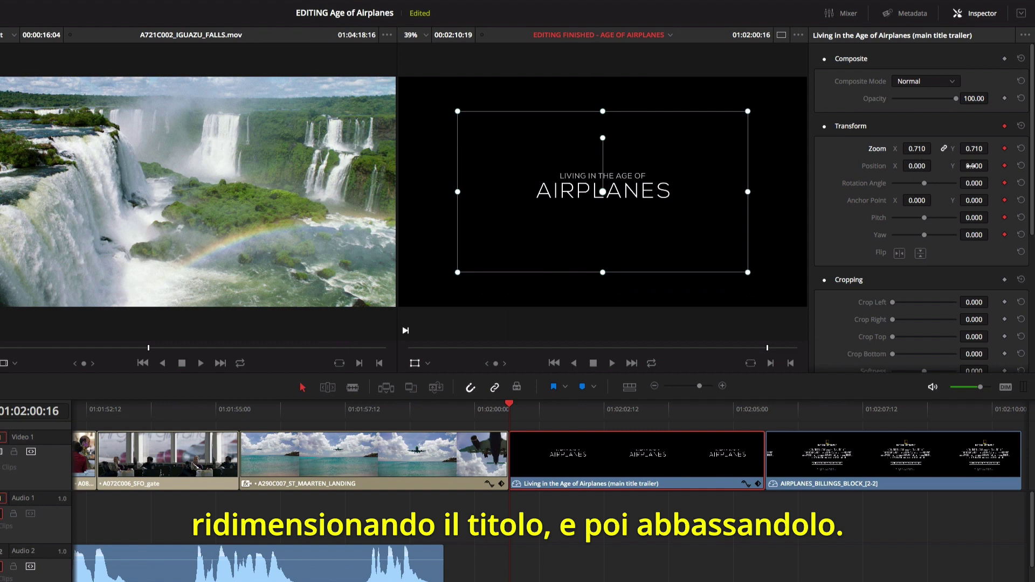
{"action": "left_click_drag", "start_coordinate": [991, 166], "coordinate": [965, 166]}
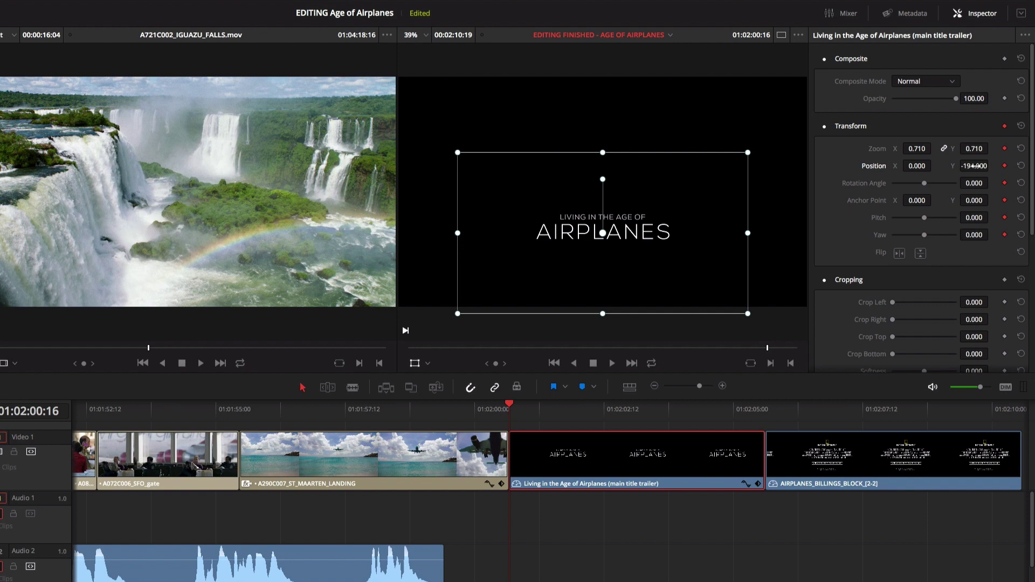
- About five seconds later, enlarge the title to 0.970 zoom and make its path keyframe Smooth
{"action": "left_click_drag", "start_coordinate": [515, 408], "coordinate": [759, 417]}
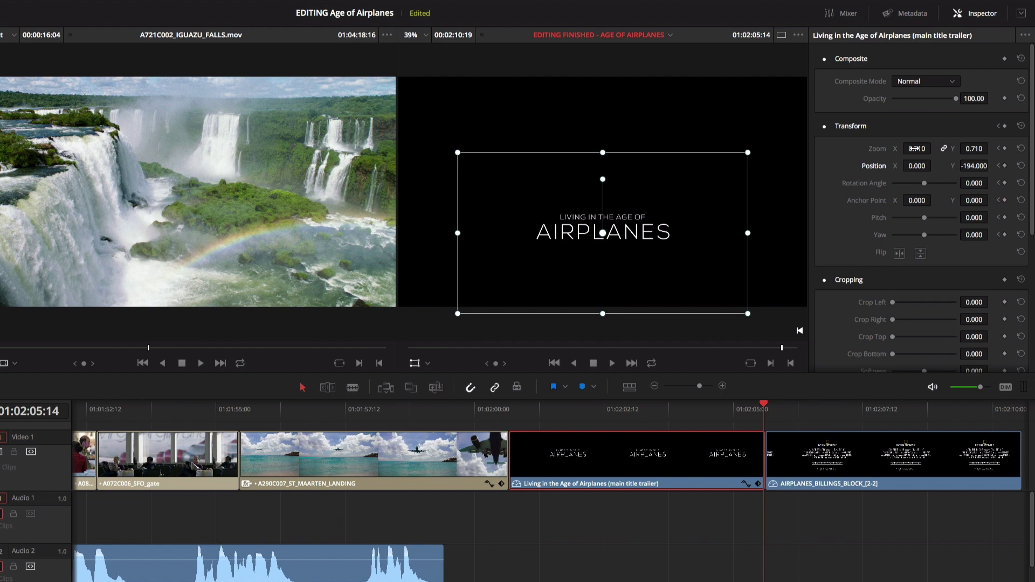
{"action": "left_click_drag", "start_coordinate": [915, 148], "coordinate": [991, 166]}
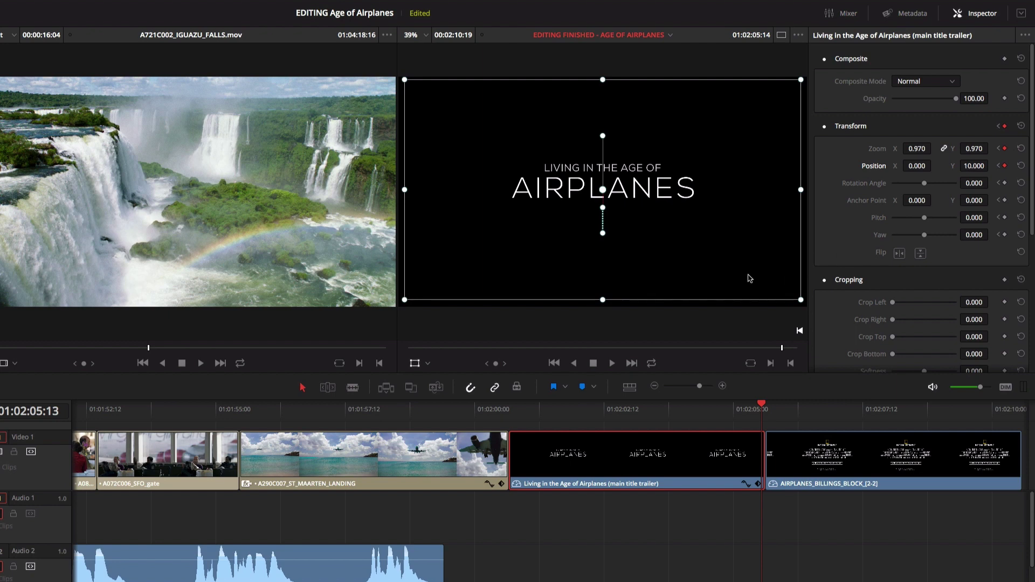
{"action": "right_click", "coordinate": [603, 234]}
{"action": "left_click", "coordinate": [639, 255]}
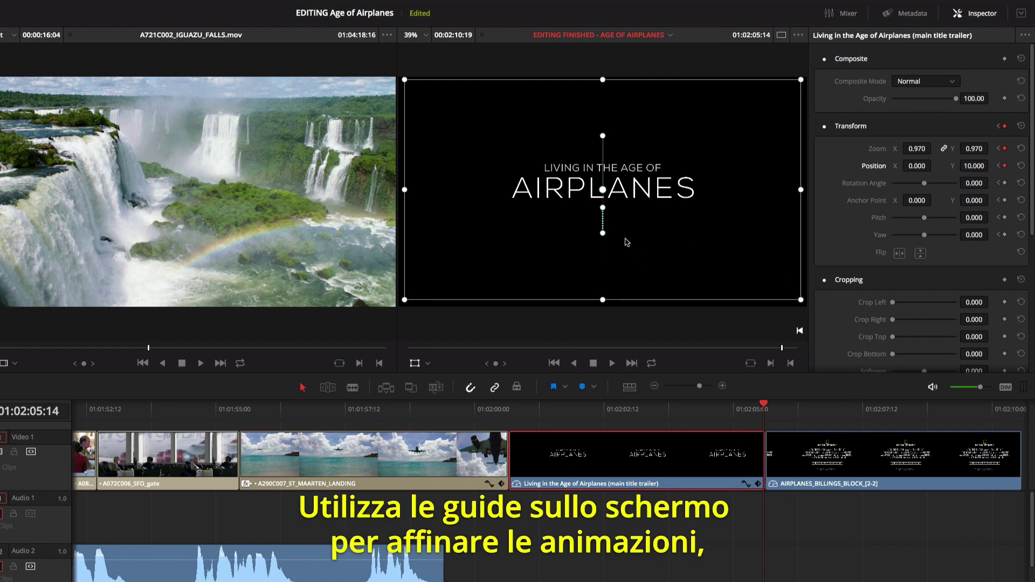
{"action": "right_click", "coordinate": [604, 209]}
{"action": "left_click", "coordinate": [628, 229]}
{"action": "left_click_drag", "start_coordinate": [603, 189], "coordinate": [521, 157]}
{"action": "mouse_move", "coordinate": [521, 103]}
{"action": "left_mouse_down"}
{"action": "mouse_move", "coordinate": [502, 106]}
{"action": "mouse_move", "coordinate": [521, 110]}
{"action": "left_mouse_up"}
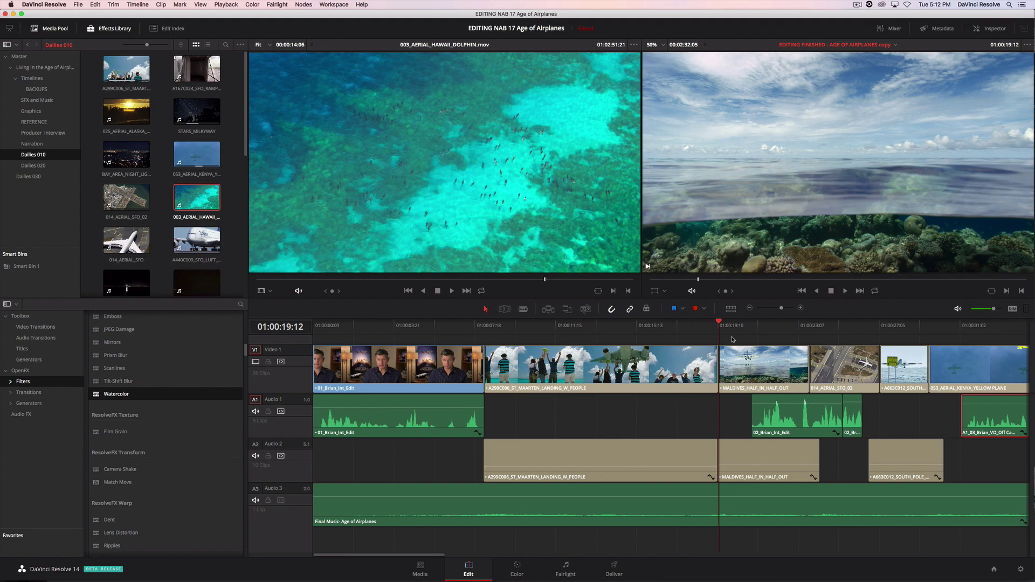
- Change MALDIVES_HALF_IN_HALF_OUT to 50% speed via Change Clip Speed and play it back
{"action": "key", "text": "space"}
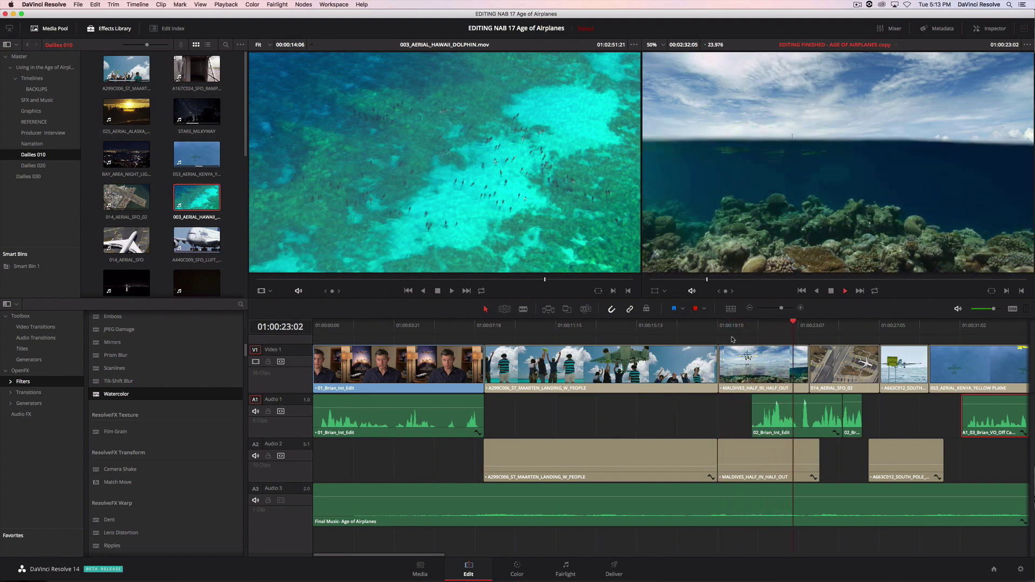
{"action": "key", "text": "space"}
{"action": "right_click", "coordinate": [745, 360]}
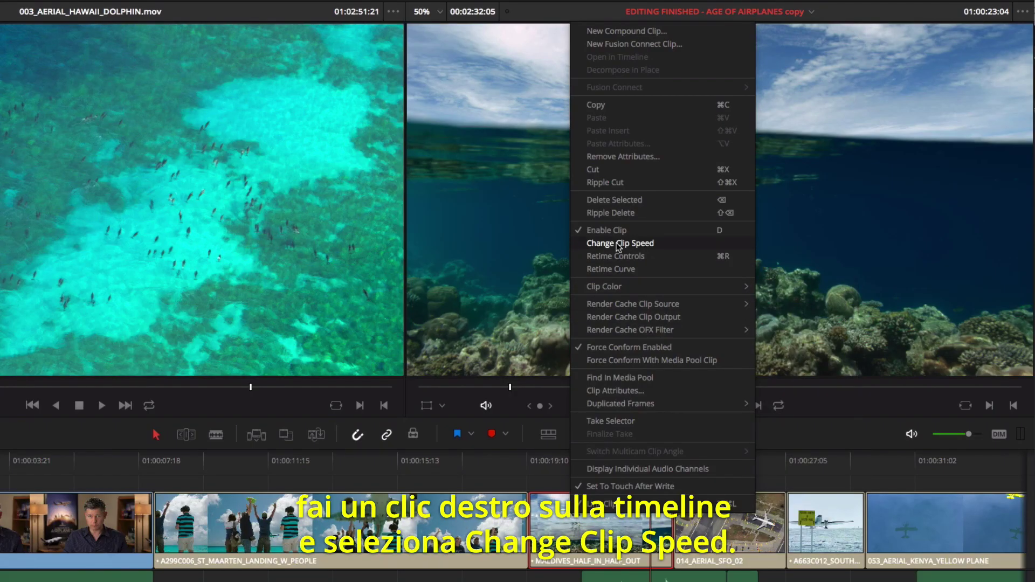
{"action": "left_click", "coordinate": [618, 244]}
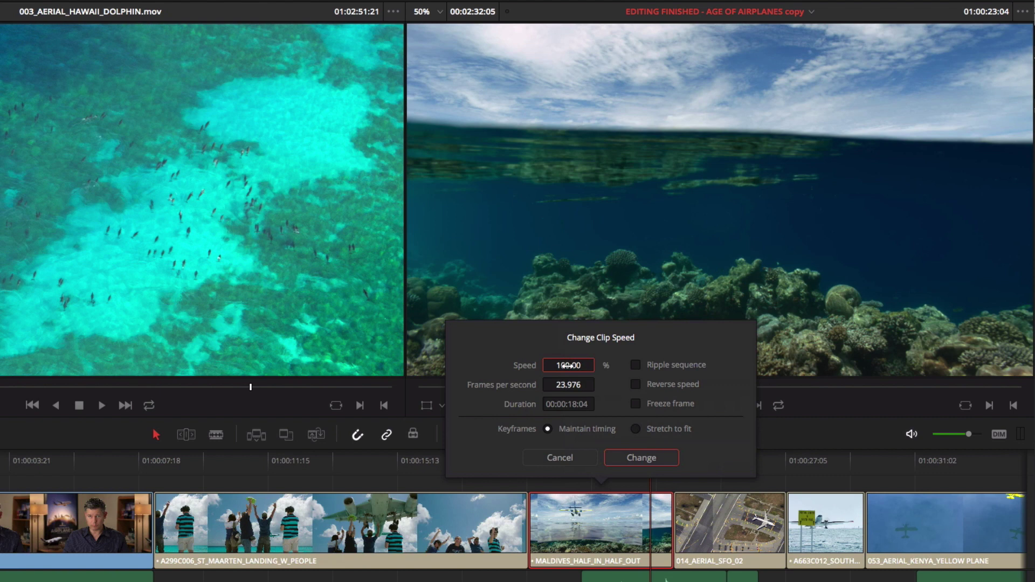
{"action": "type", "text": "50"}
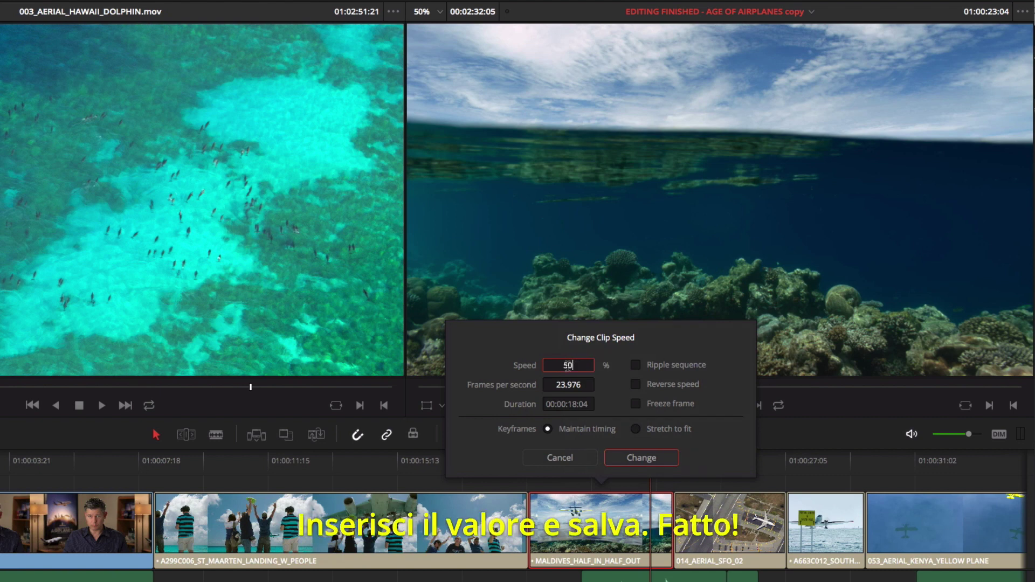
{"action": "left_click", "coordinate": [647, 458]}
{"action": "left_click", "coordinate": [531, 460]}
{"action": "key", "text": "space"}
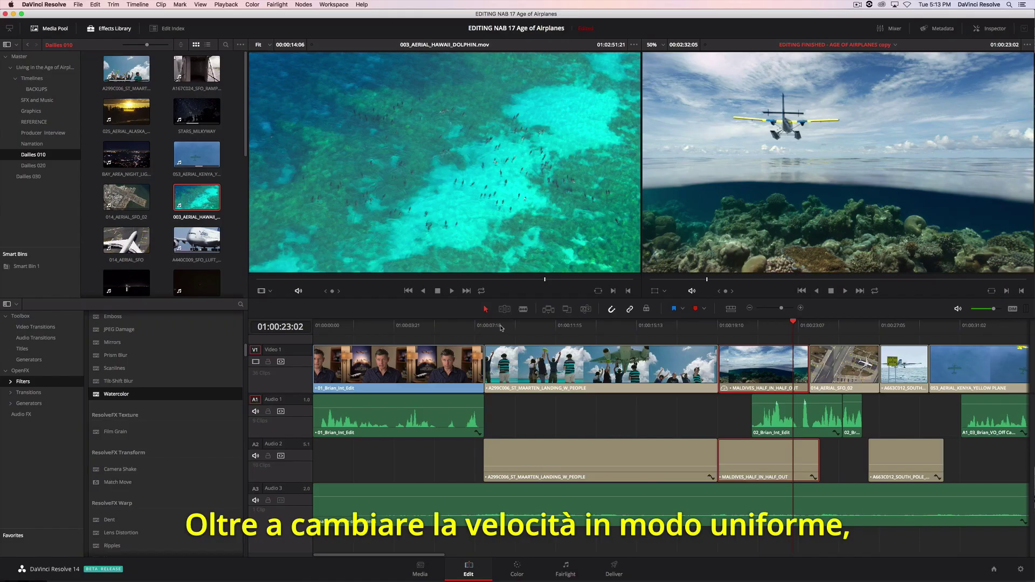
- Show retime controls on the St Maarten landing clip and add a speed point at 01:00:08:06
{"action": "left_click", "coordinate": [500, 328]}
{"action": "key", "text": "space"}
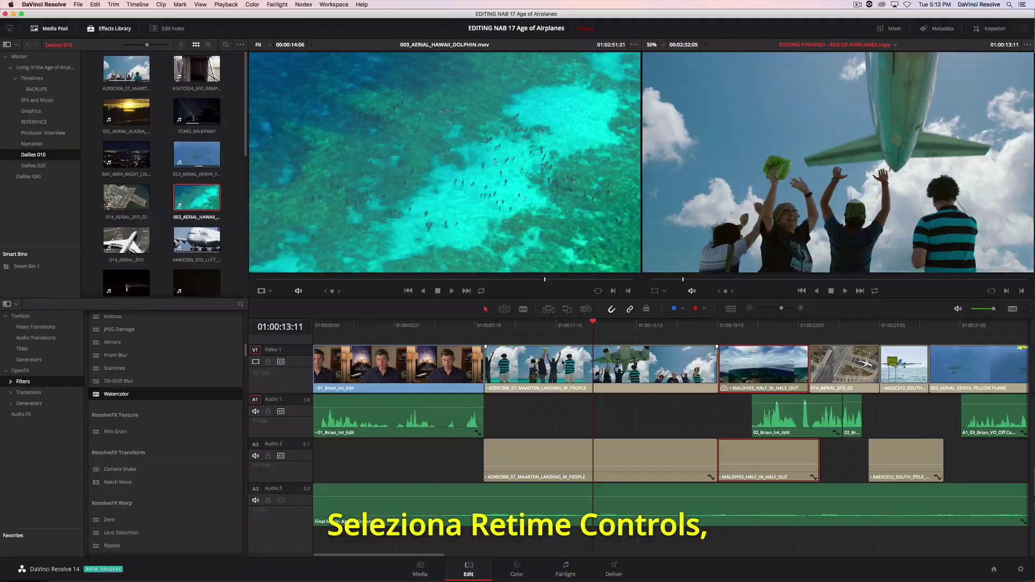
{"action": "right_click", "coordinate": [561, 360]}
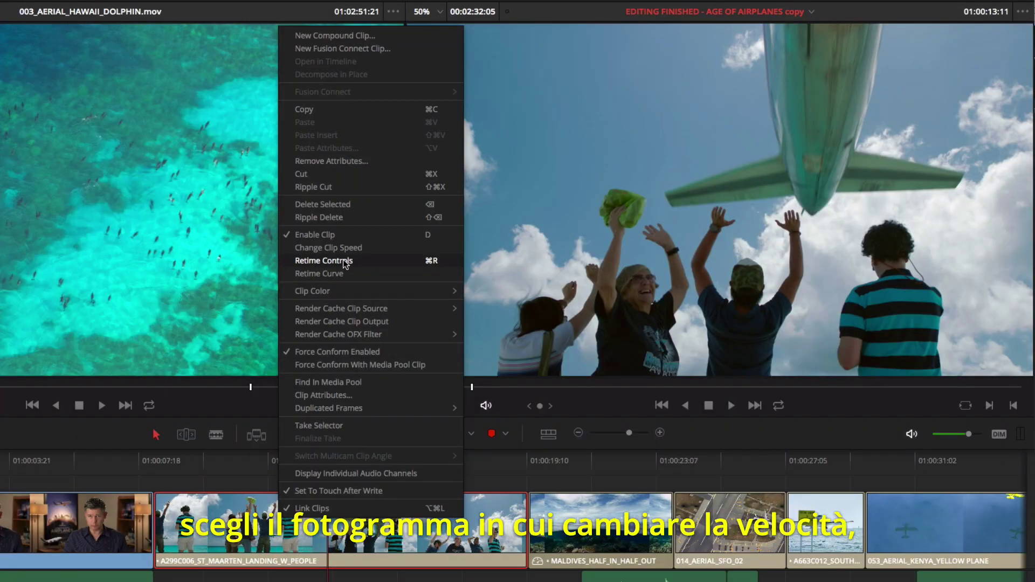
{"action": "left_click", "coordinate": [344, 262]}
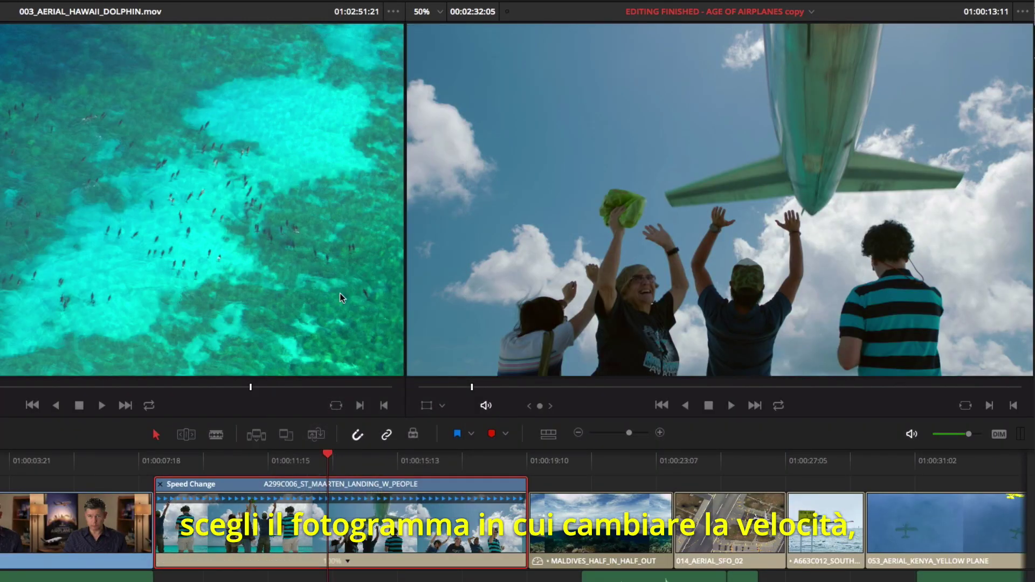
{"action": "left_click_drag", "start_coordinate": [162, 459], "coordinate": [283, 463]}
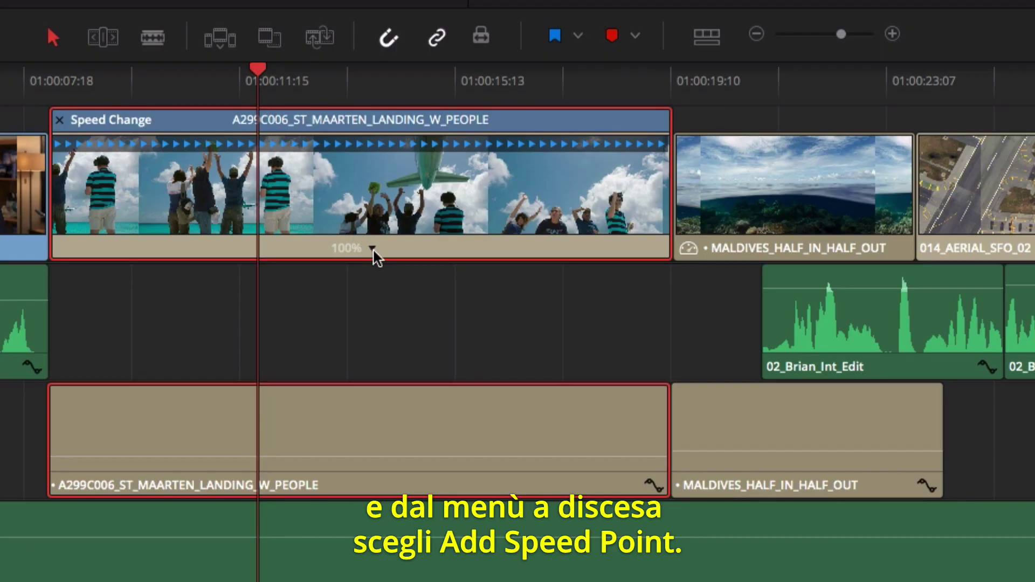
{"action": "left_click", "coordinate": [372, 249]}
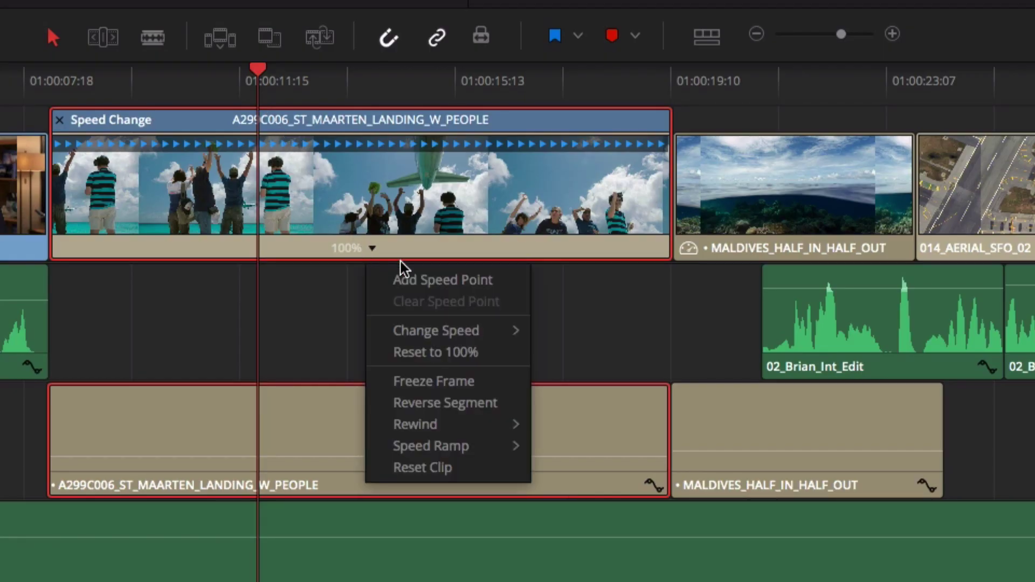
{"action": "left_click", "coordinate": [434, 280]}
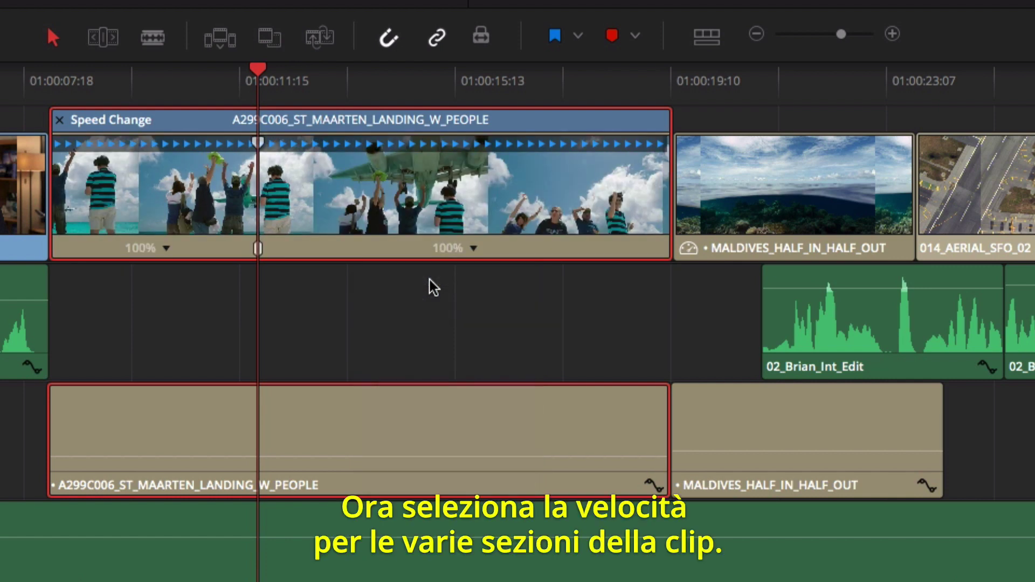
- In Trim mode, set the first section to 200% and the second to 50%, then play it
{"action": "left_click", "coordinate": [112, 41]}
{"action": "left_click", "coordinate": [167, 248]}
{"action": "mouse_move", "coordinate": [216, 331]}
{"action": "left_click", "coordinate": [406, 499]}
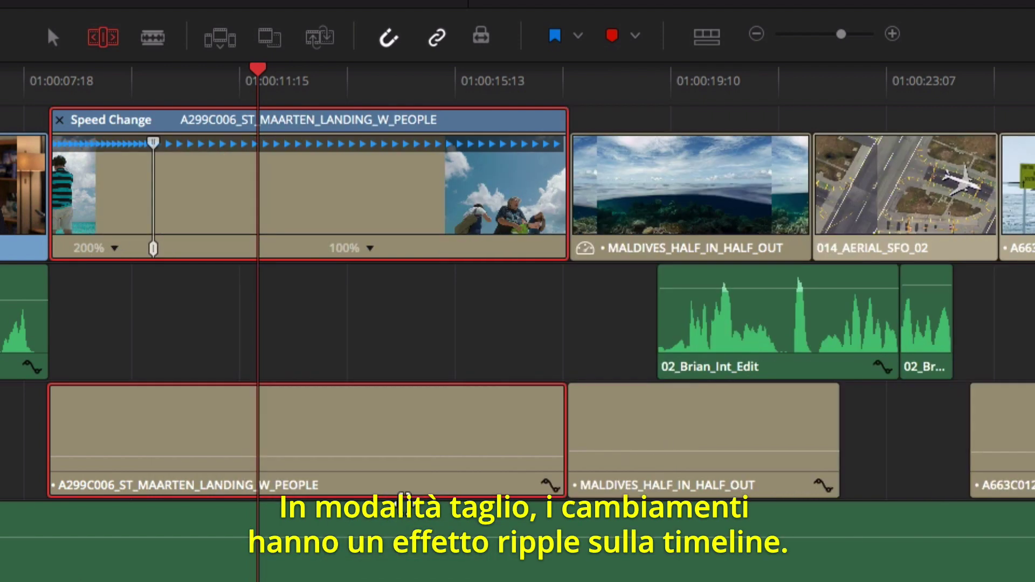
{"action": "left_click", "coordinate": [370, 247]}
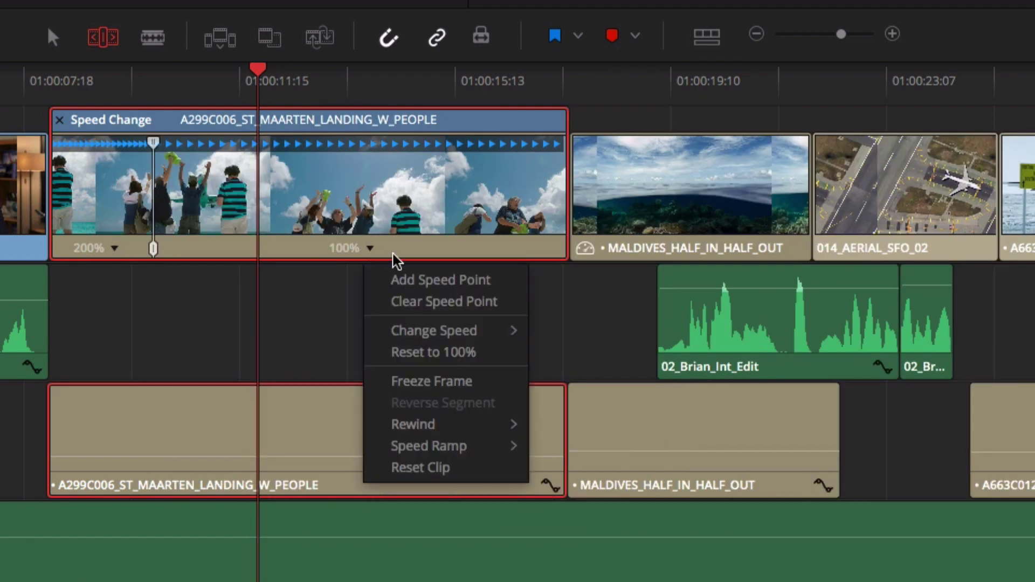
{"action": "mouse_move", "coordinate": [409, 333]}
{"action": "left_click", "coordinate": [570, 379]}
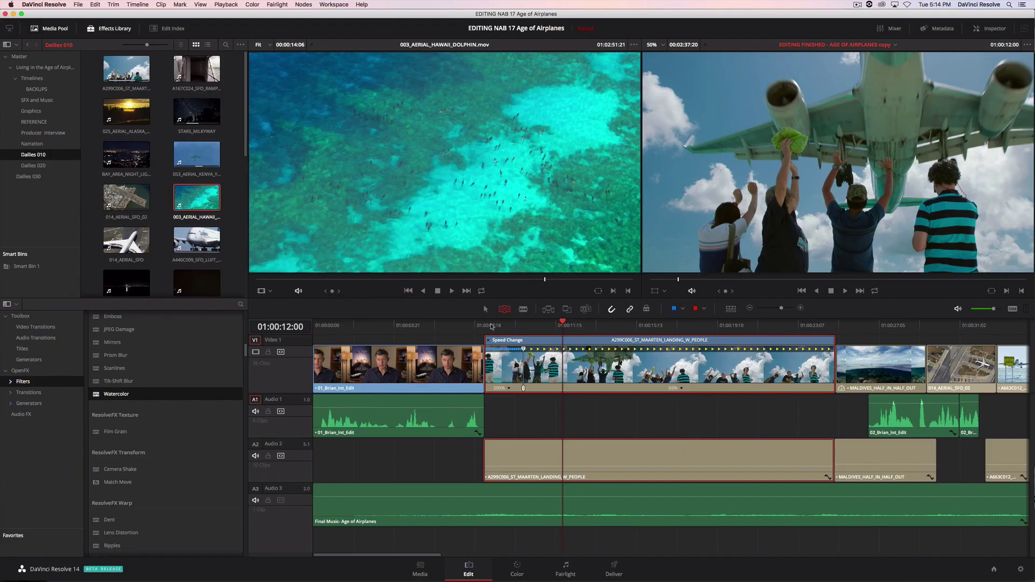
{"action": "left_click", "coordinate": [488, 325]}
{"action": "key", "text": "space"}
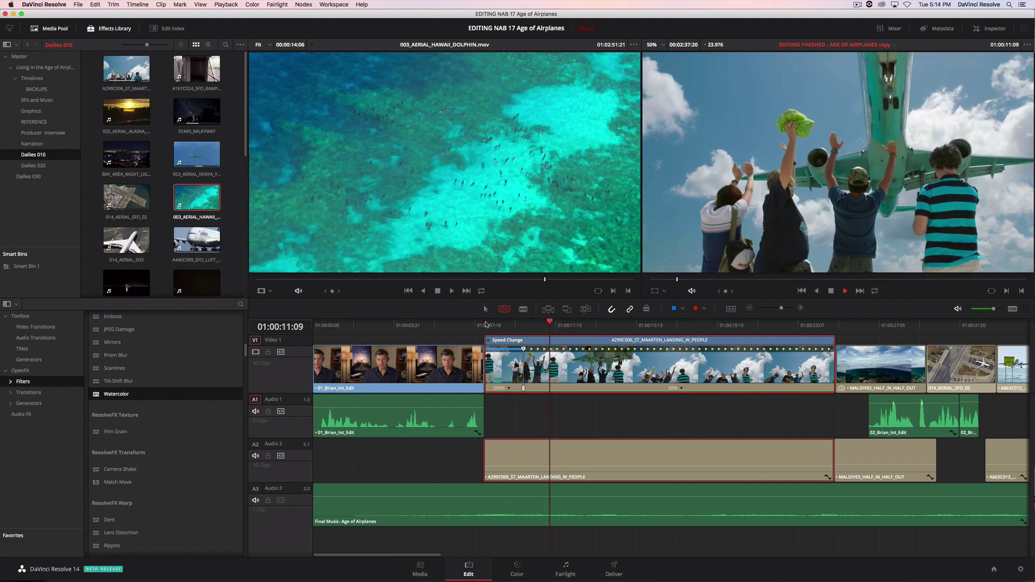
- Smooth the St Maarten clip's retime curve with wider bezier handles and raise its slow section to about 71%
{"action": "key", "text": "space"}
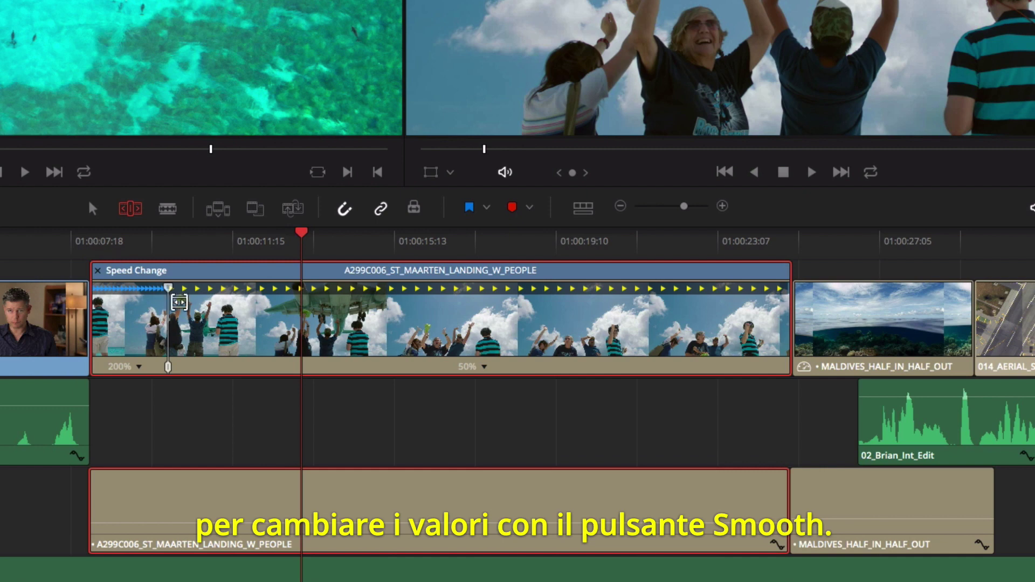
{"action": "right_click", "coordinate": [540, 361]}
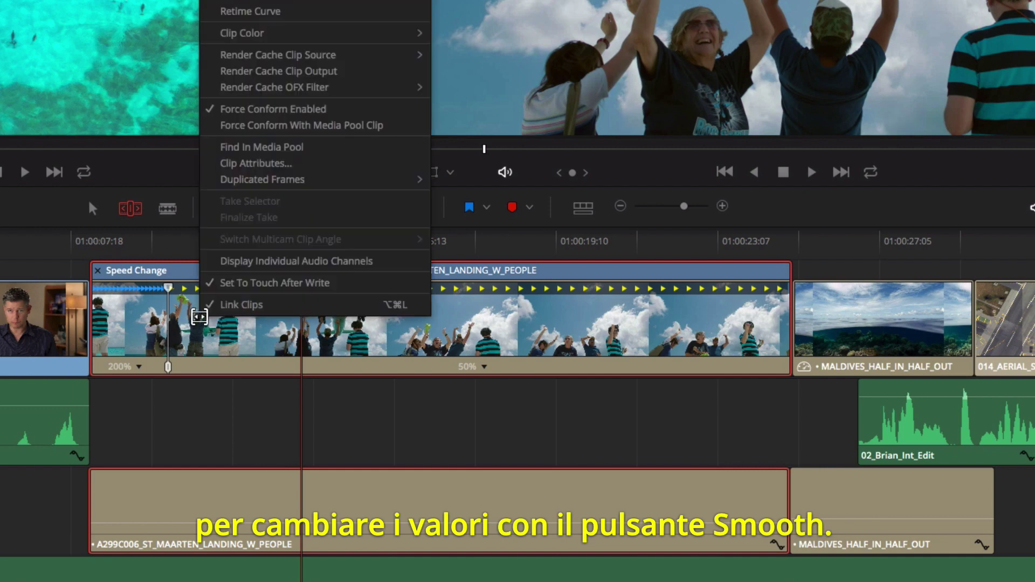
{"action": "left_click", "coordinate": [279, 12]}
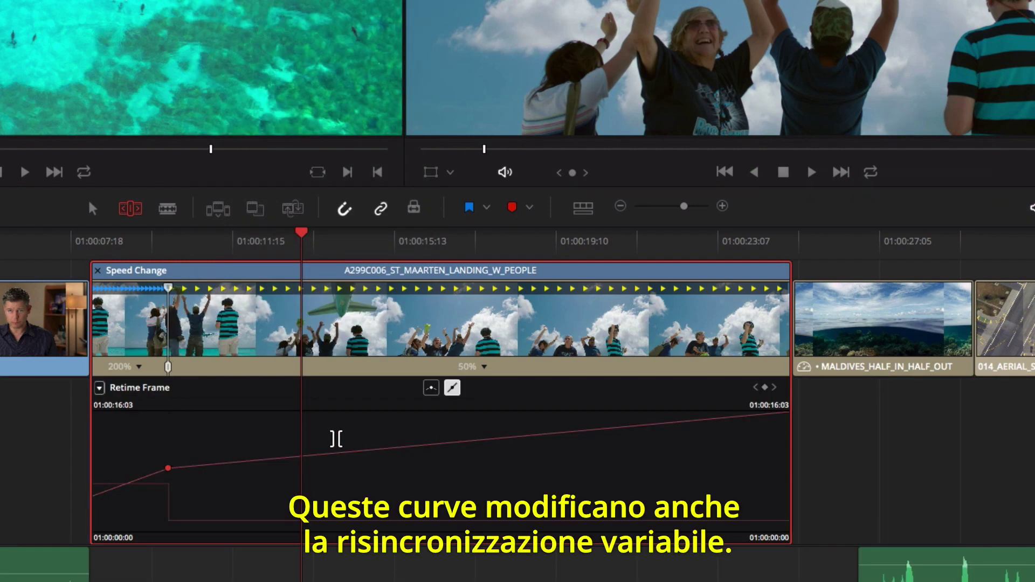
{"action": "left_click", "coordinate": [431, 388]}
{"action": "left_click_drag", "start_coordinate": [220, 468], "coordinate": [226, 468]}
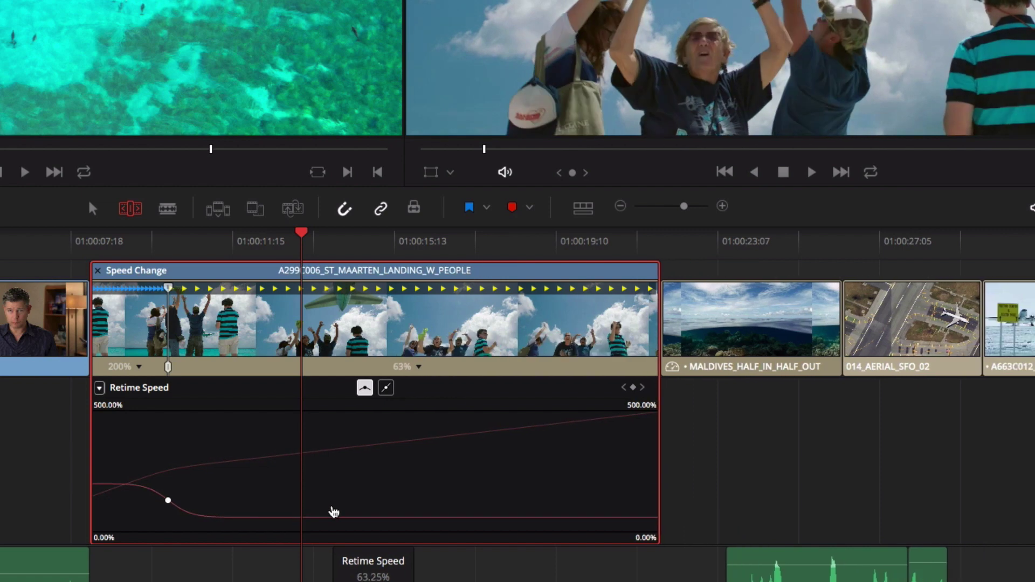
{"action": "left_click_drag", "start_coordinate": [126, 485], "coordinate": [125, 462]}
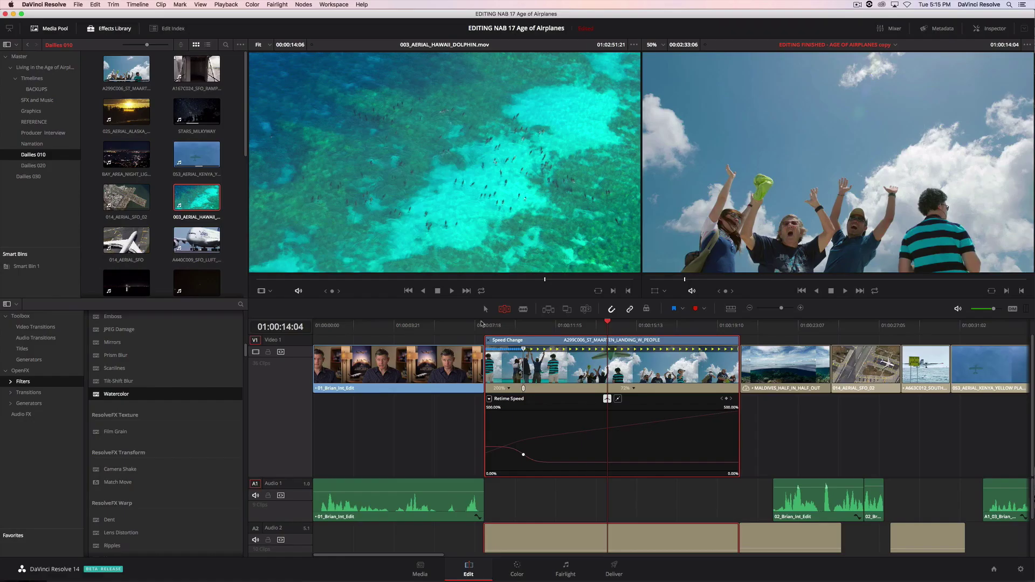
- List the Dailies 010 clips with their markers and pick up 014_AERIAL_SFO's 'Good range to use' range
{"action": "double_click", "coordinate": [129, 160]}
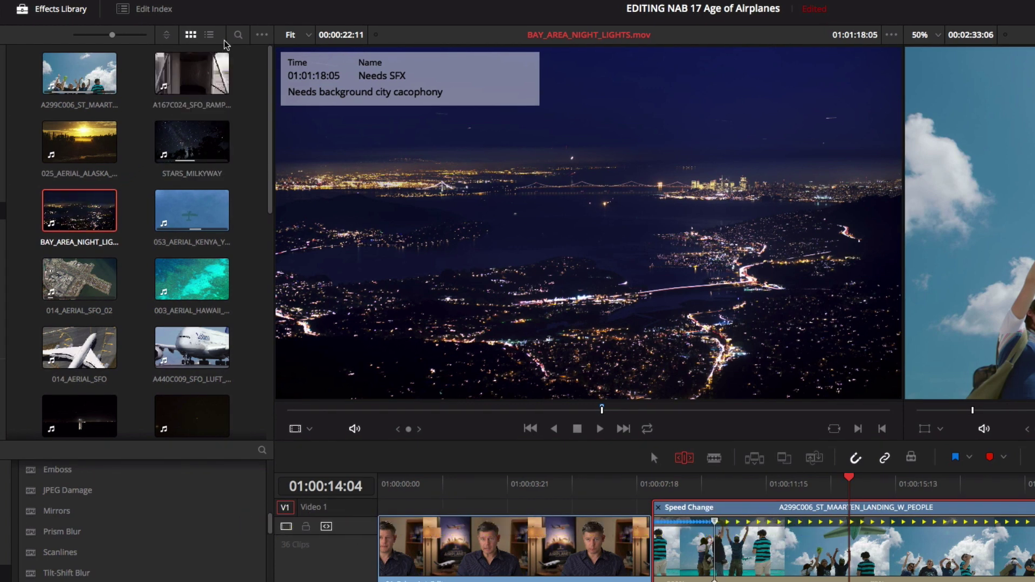
{"action": "left_click", "coordinate": [209, 36]}
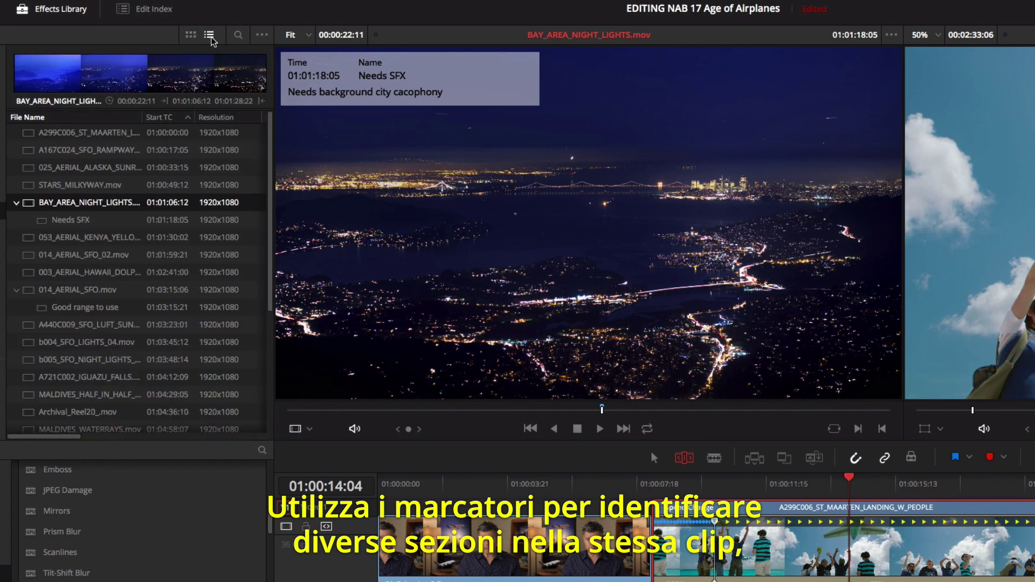
{"action": "left_click", "coordinate": [110, 221]}
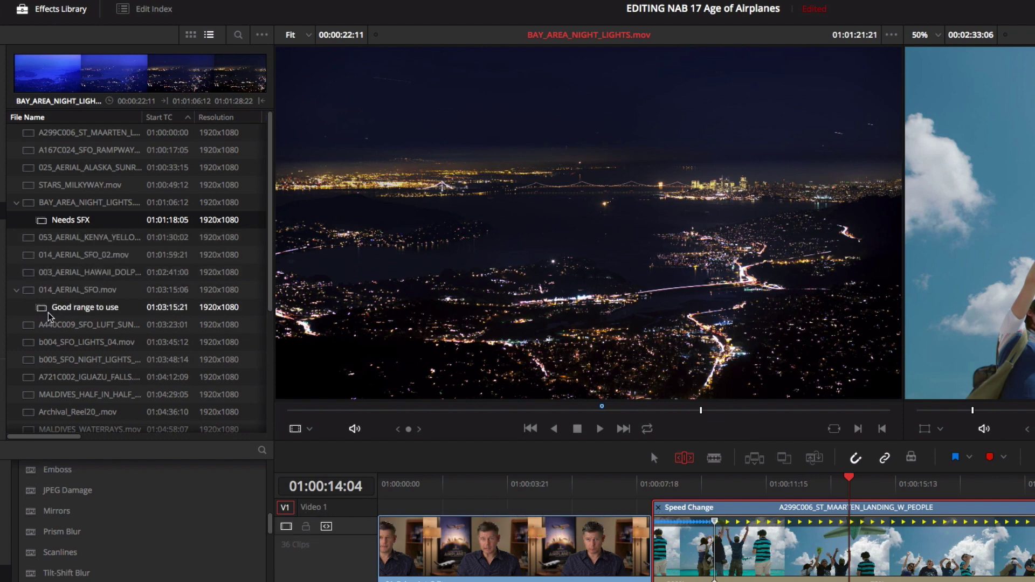
{"action": "left_click_drag", "start_coordinate": [43, 315], "coordinate": [155, 330]}
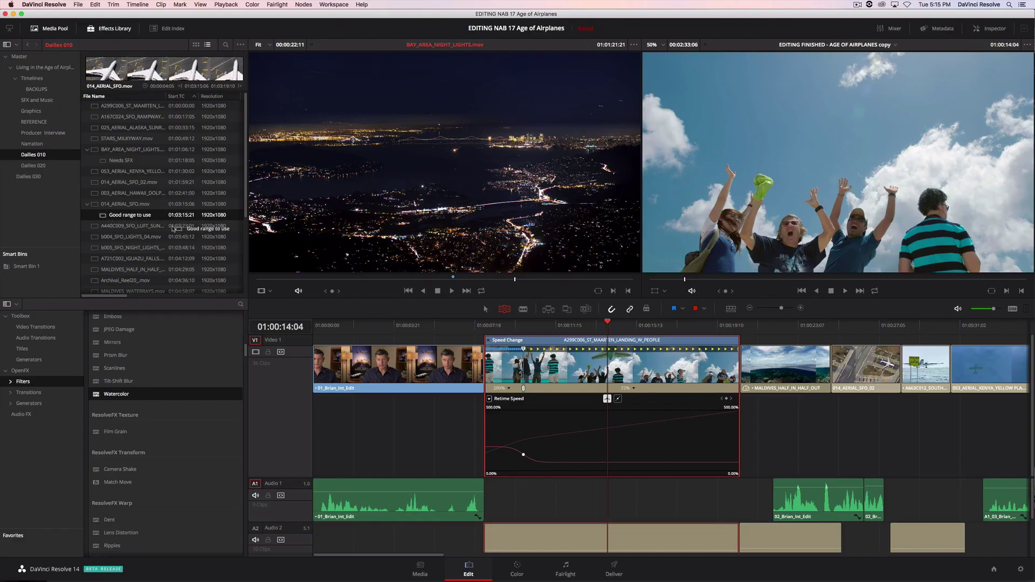
- Drop the 'Good range to use' range onto V1/A1 and play back the Age of Airplanes edit
{"action": "left_click_drag", "start_coordinate": [763, 319], "coordinate": [891, 361]}
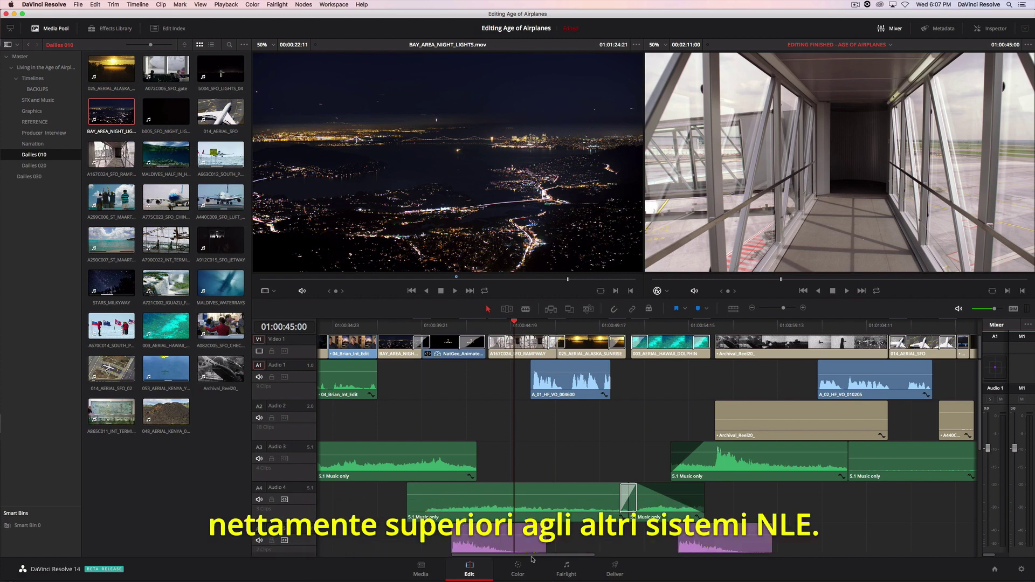
{"action": "key", "text": "space"}
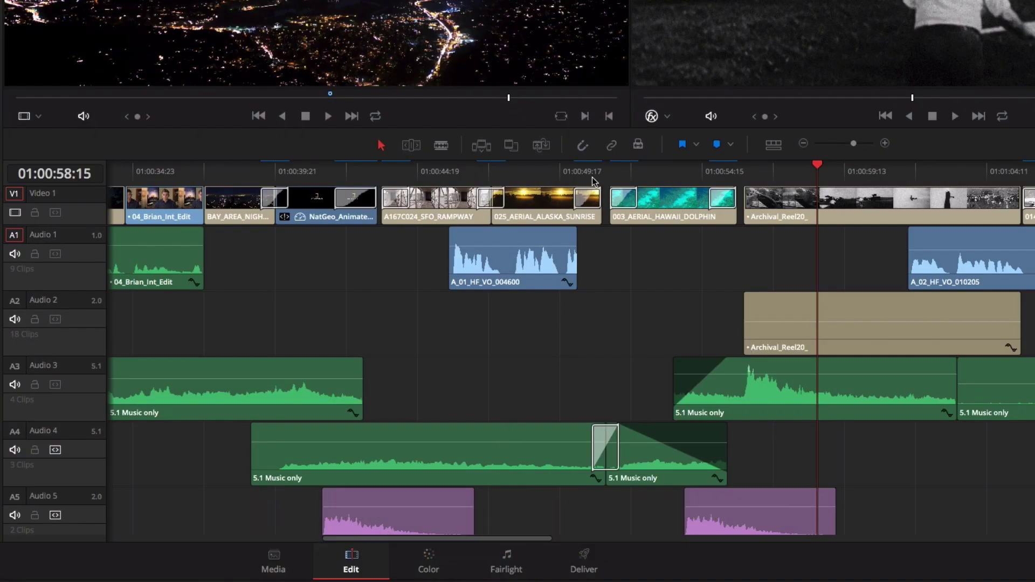
- Zoom in at 01:00:50:20 and extend the end of the A_01_HF_VO_004600 voiceover clip
{"action": "left_click", "coordinate": [593, 172]}
{"action": "left_click", "coordinate": [885, 144]}
{"action": "left_click", "coordinate": [885, 144]}
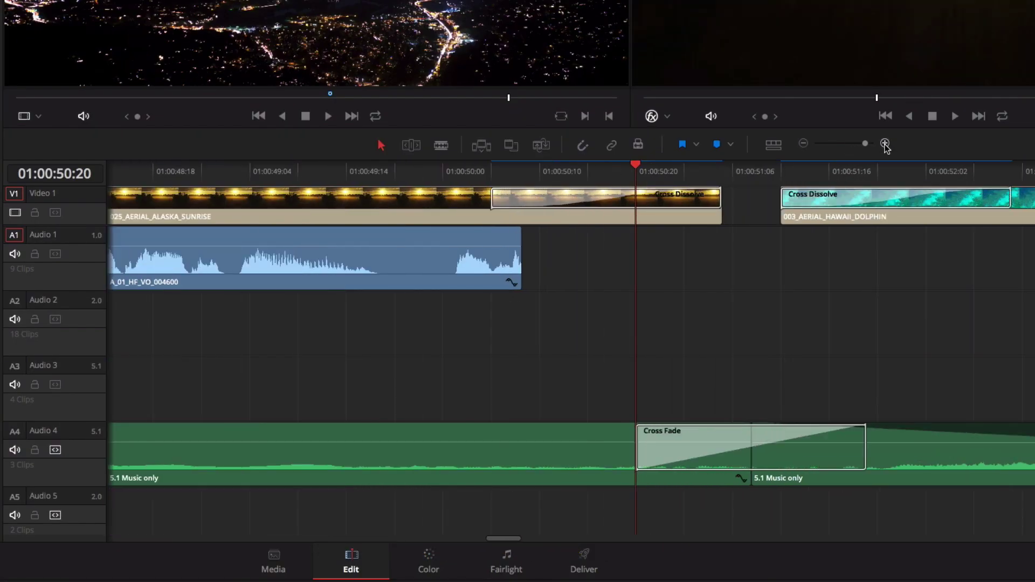
{"action": "left_click_drag", "start_coordinate": [522, 263], "coordinate": [624, 261]}
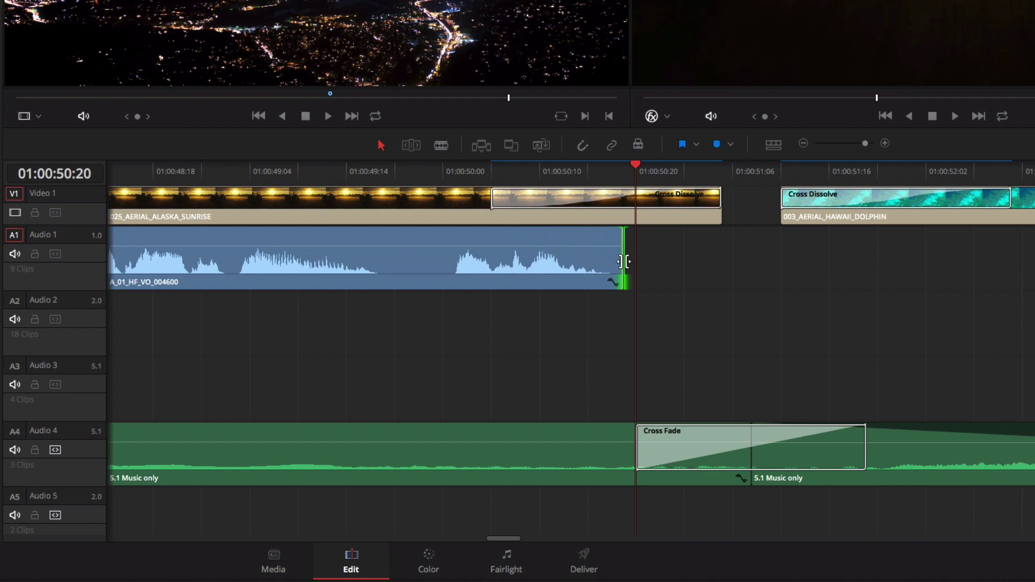
- Zoom back out and adjust the Archival_Reel20 clip's volume line
{"action": "left_click", "coordinate": [803, 144]}
{"action": "left_click", "coordinate": [803, 145]}
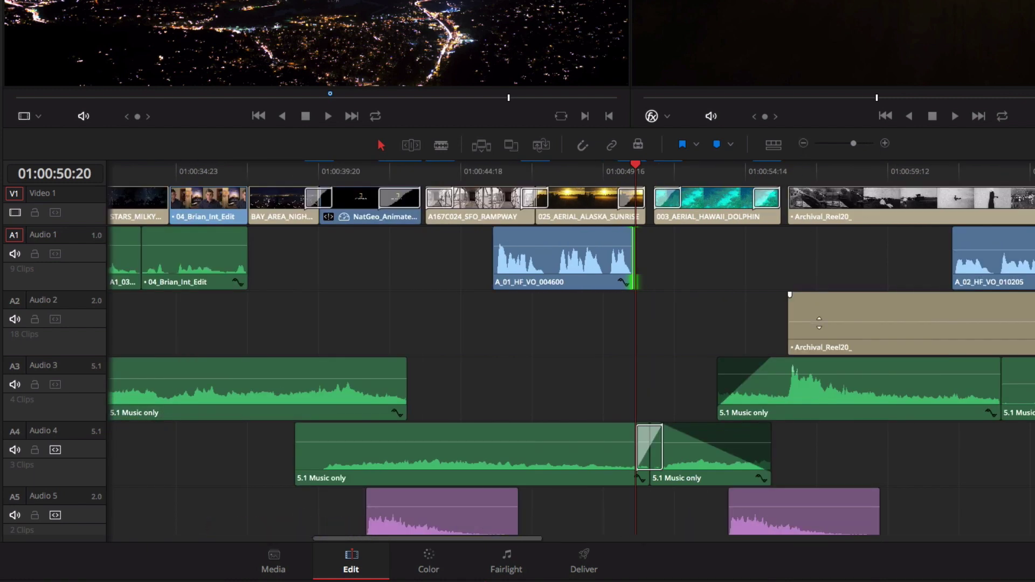
{"action": "left_click_drag", "start_coordinate": [819, 313], "coordinate": [815, 304]}
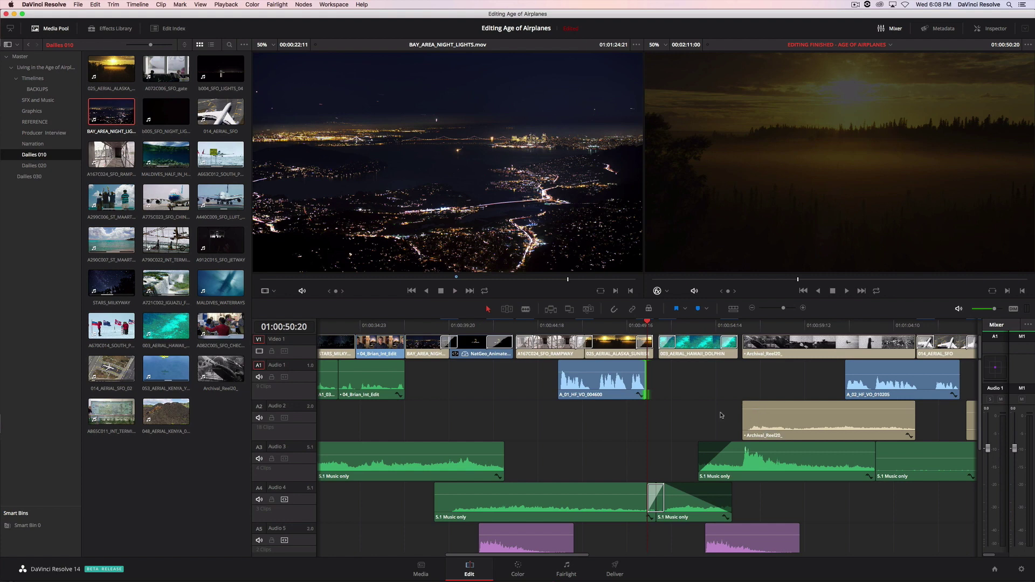
- Play from the jetway shot and widen the Mixer to show audio tracks 1 through 6
{"action": "left_click", "coordinate": [558, 326]}
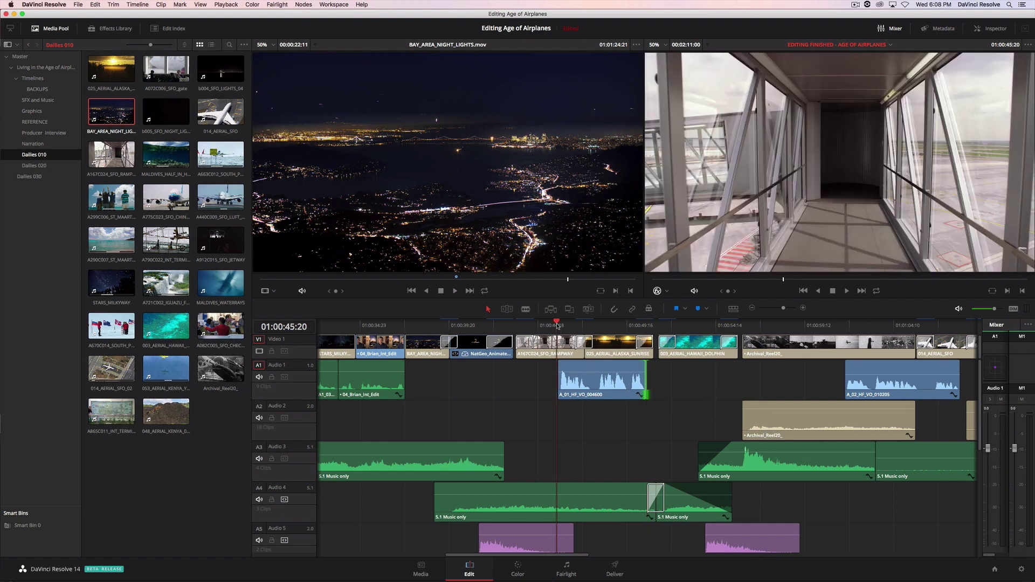
{"action": "key", "text": "space"}
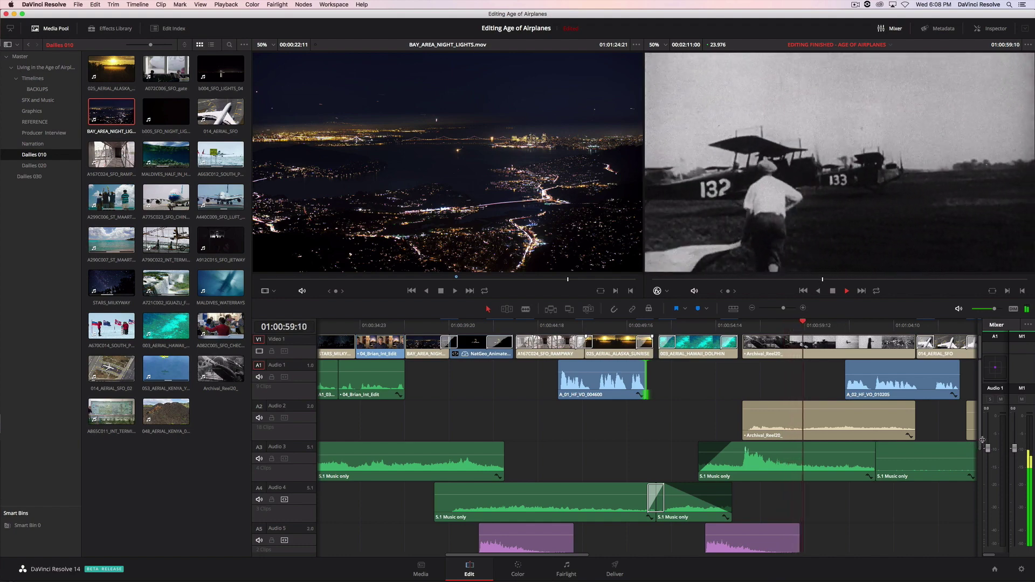
{"action": "left_click_drag", "start_coordinate": [982, 440], "coordinate": [833, 447]}
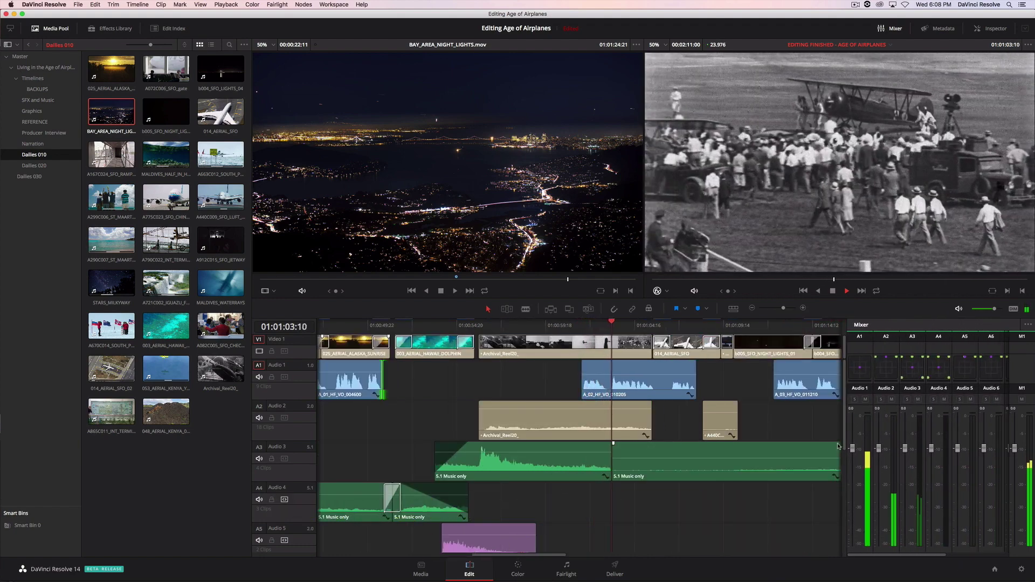
- Pan Audio 3 toward the front-left in its pan settings
{"action": "double_click", "coordinate": [915, 371]}
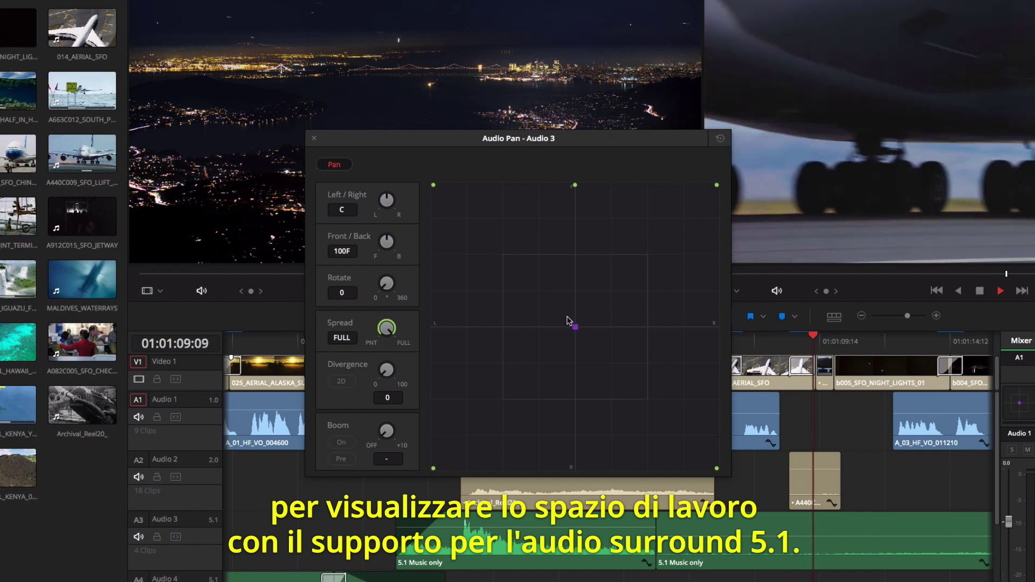
{"action": "left_click_drag", "start_coordinate": [569, 321], "coordinate": [529, 273]}
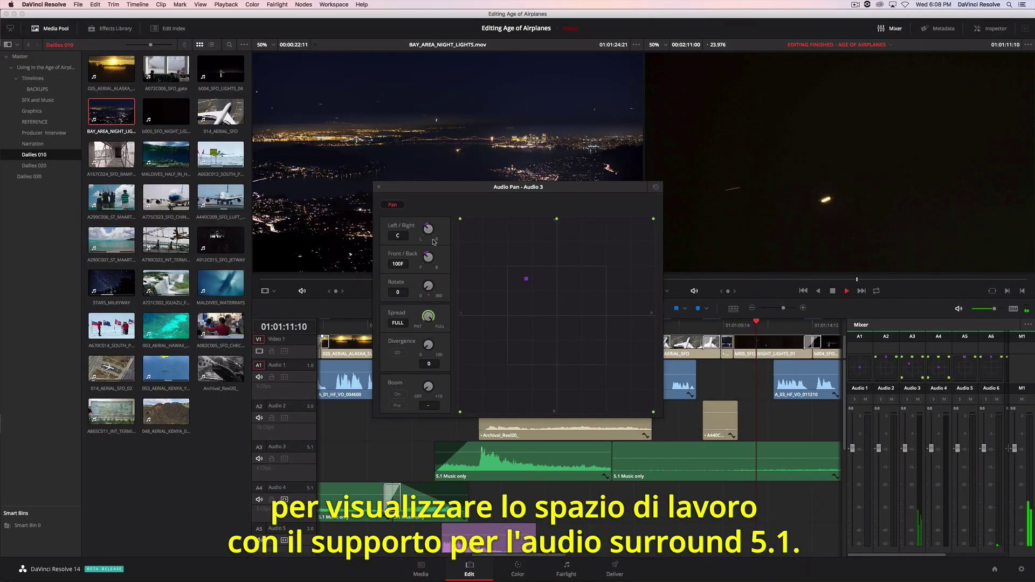
{"action": "left_click", "coordinate": [379, 189]}
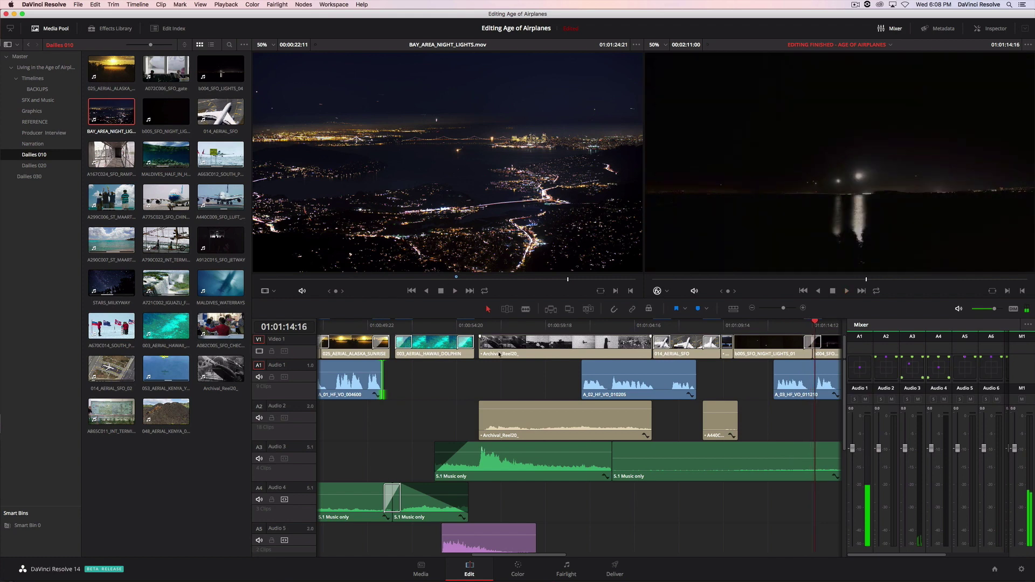
- Boost EQ band 3 on the Archival_Reel20 clip to about +1.5 in the Inspector
{"action": "left_click", "coordinate": [556, 422]}
{"action": "left_click", "coordinate": [991, 28]}
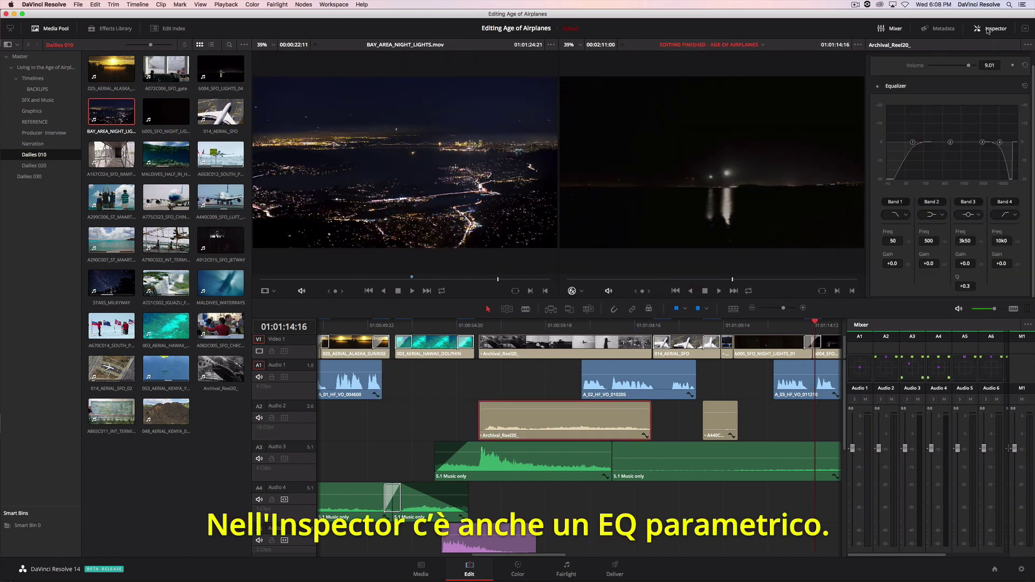
{"action": "left_click_drag", "start_coordinate": [982, 141], "coordinate": [982, 140]}
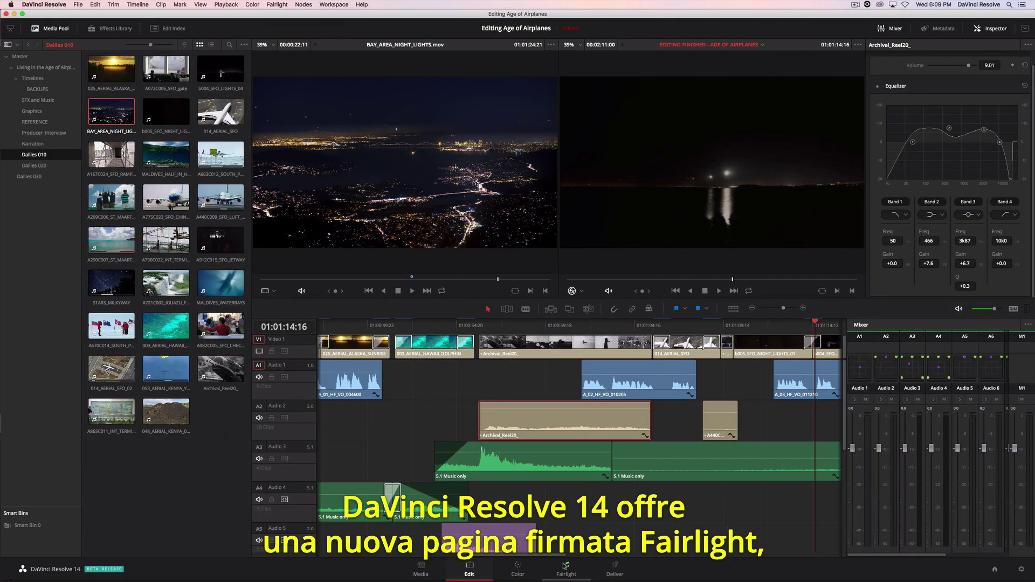
- Play the mix on the Fairlight page and make all audio tracks taller
{"action": "left_click", "coordinate": [565, 566]}
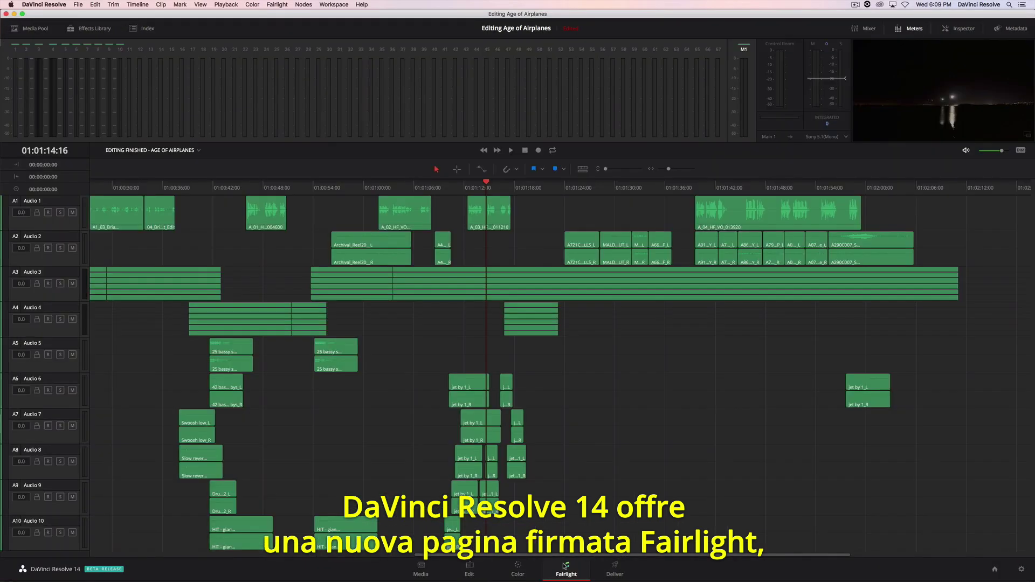
{"action": "key", "text": "space"}
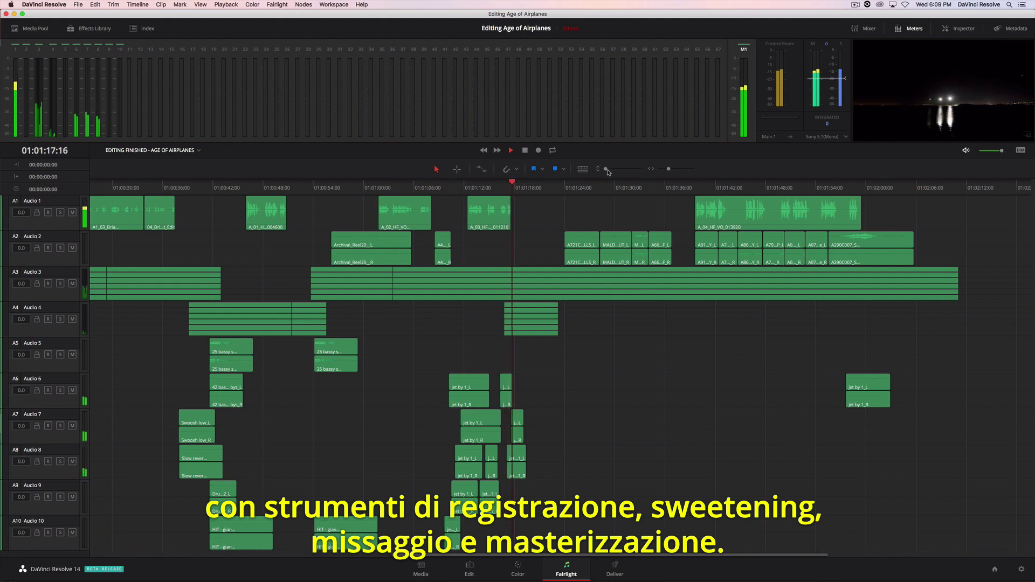
{"action": "left_click_drag", "start_coordinate": [608, 170], "coordinate": [669, 171]}
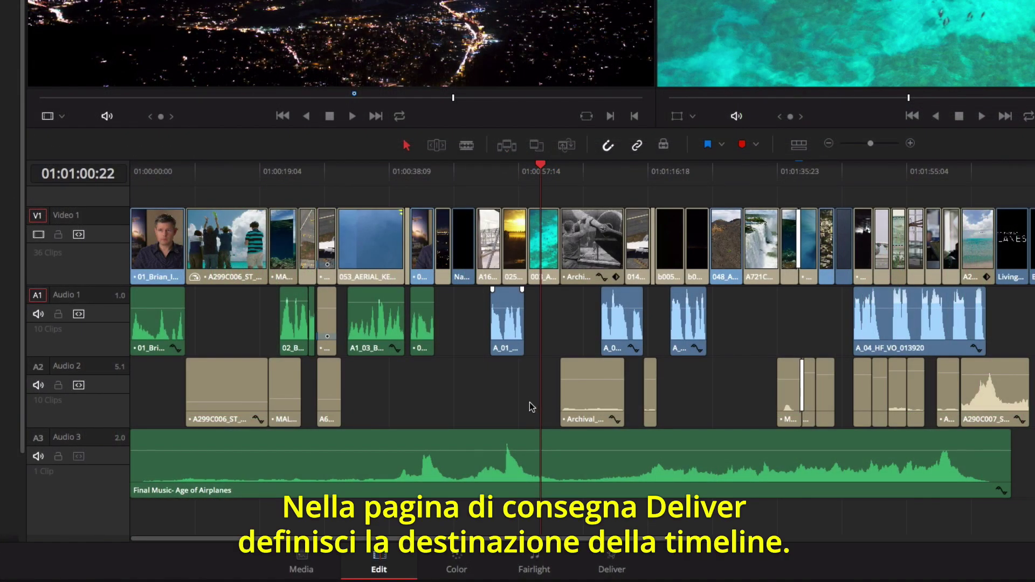
- Select the Vimeo render preset at 1080p on the Deliver page
{"action": "left_click", "coordinate": [618, 561]}
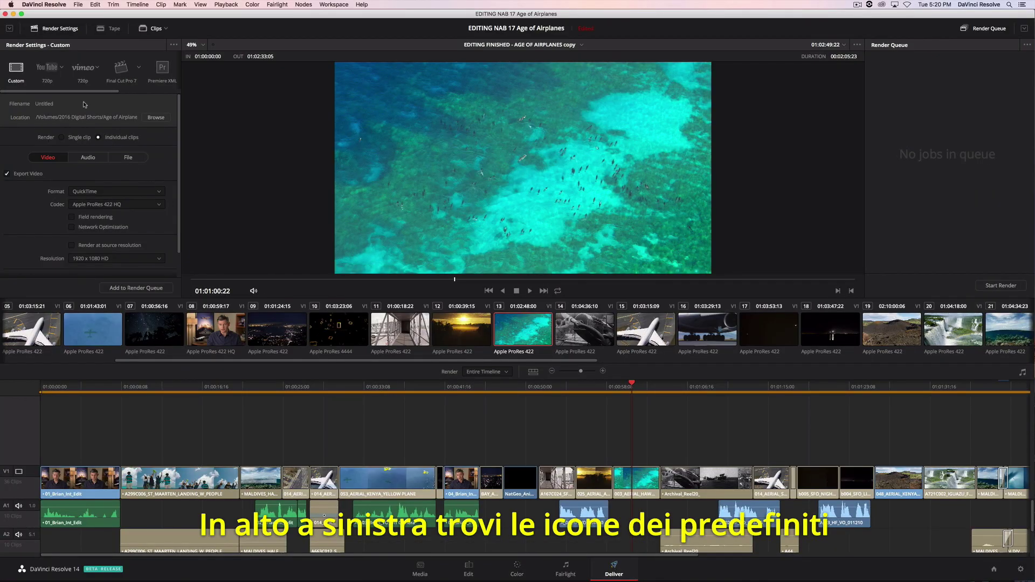
{"action": "left_click_drag", "start_coordinate": [82, 94], "coordinate": [123, 93]}
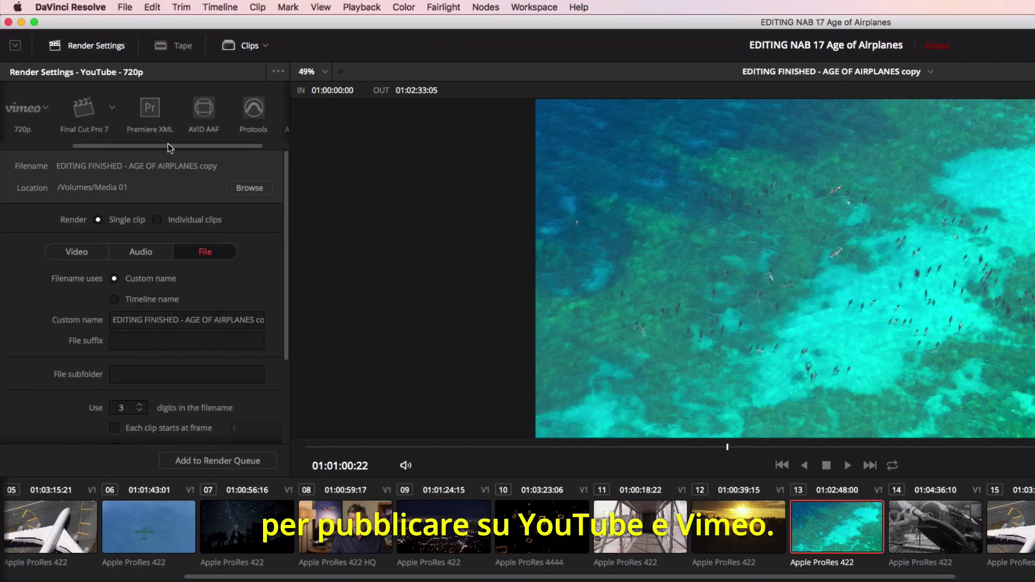
{"action": "left_click_drag", "start_coordinate": [104, 90], "coordinate": [64, 94]}
{"action": "left_click", "coordinate": [154, 108]}
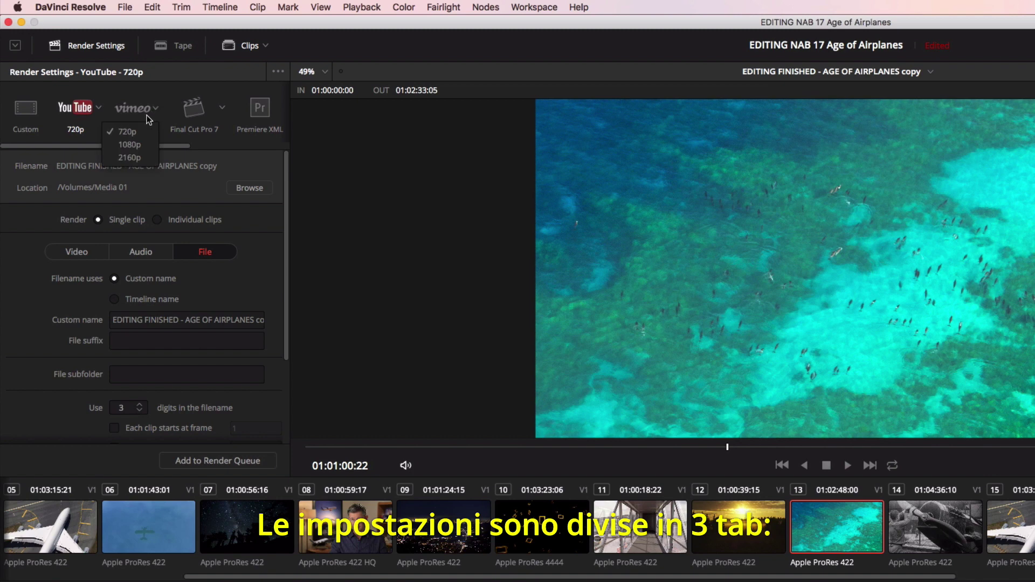
{"action": "left_click", "coordinate": [135, 145]}
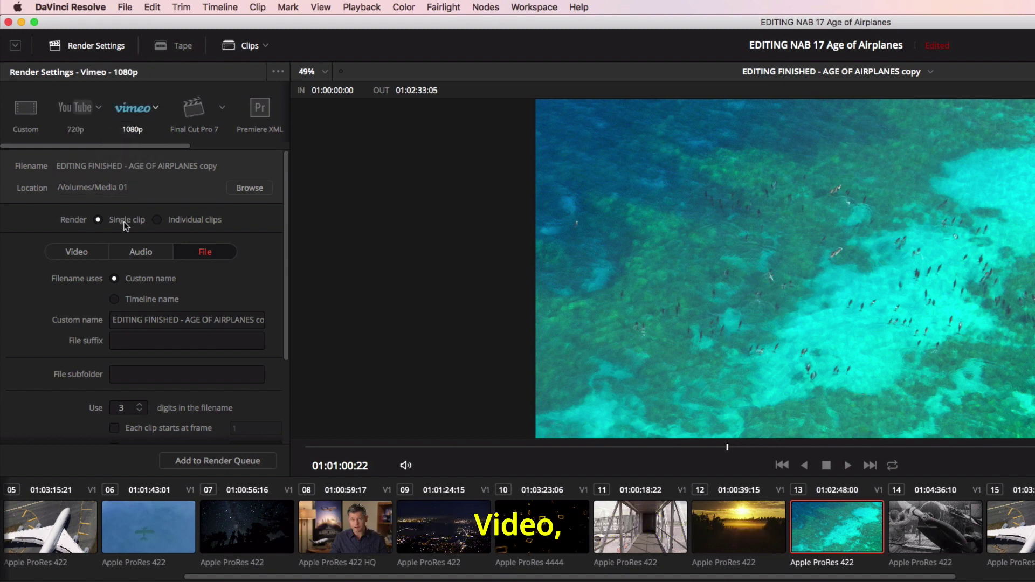
- Review the Video, Audio and File render settings
{"action": "left_click", "coordinate": [77, 252]}
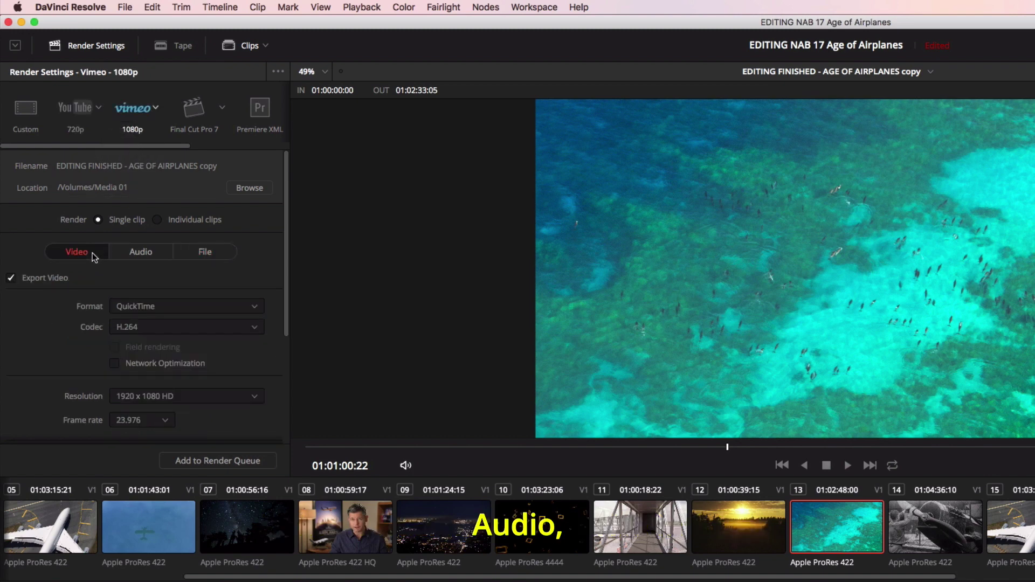
{"action": "left_click", "coordinate": [130, 255]}
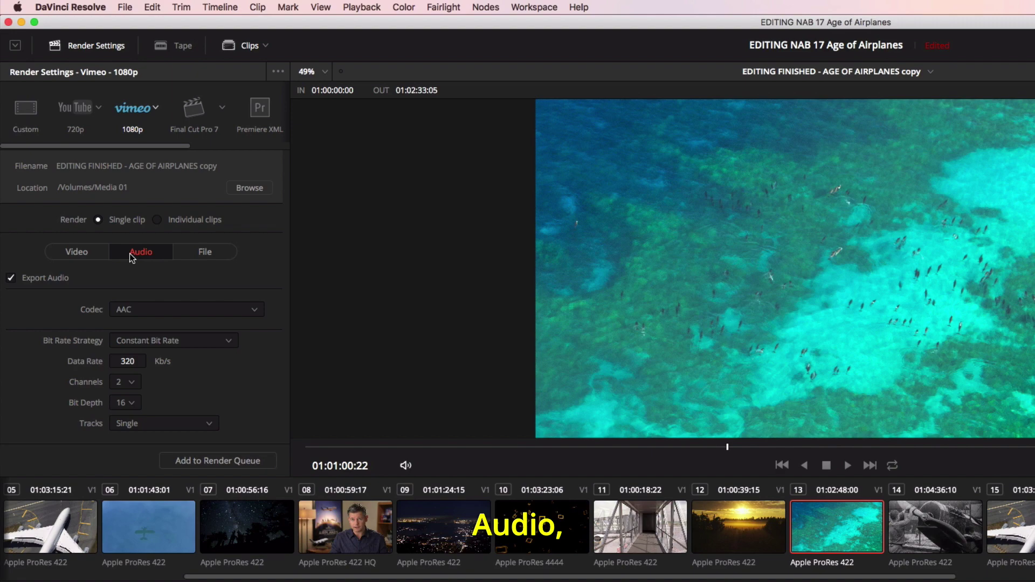
{"action": "left_click", "coordinate": [194, 253]}
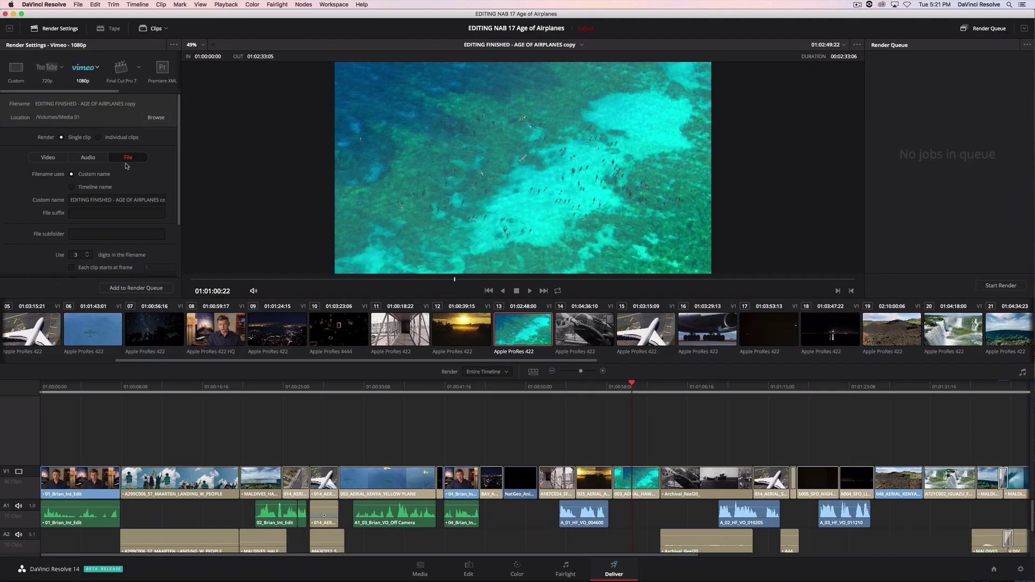
- Queue the Vimeo export of EDITING NAB 17 Age of Airplanes to /Volumes/Media 01 as Job 1
{"action": "left_click", "coordinate": [148, 289]}
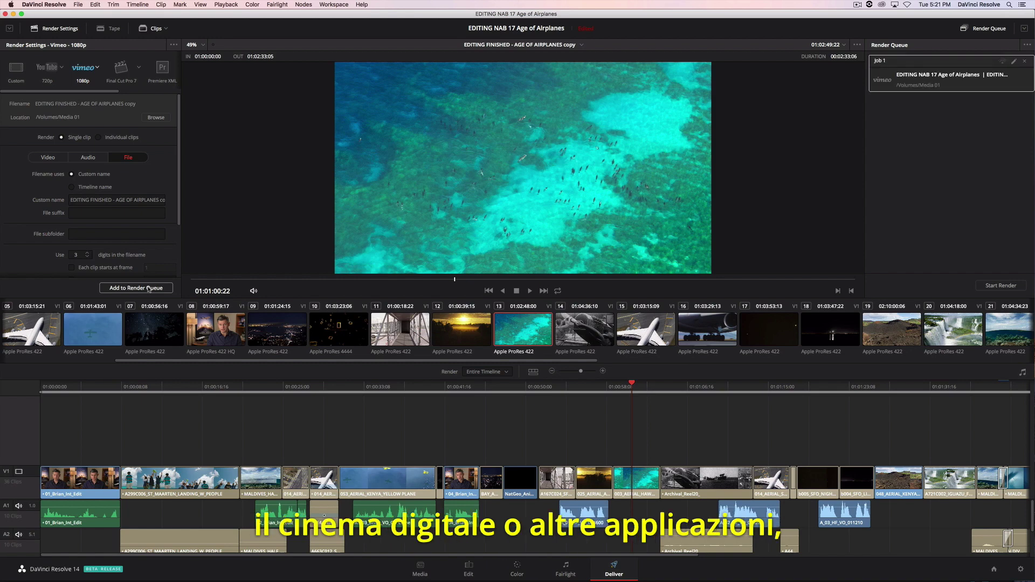